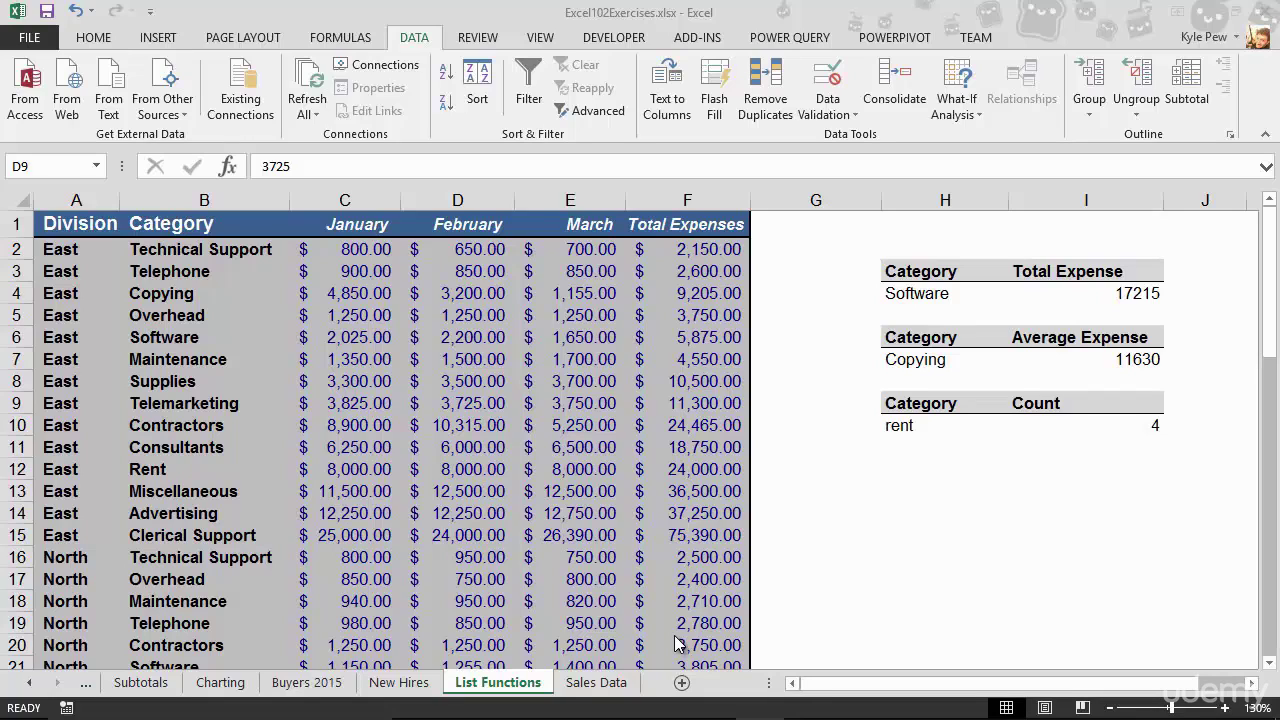
Step: Enter =SUM(F2:F59) in H1 to total the Total Expenses column
{"action": "left_click", "coordinate": [921, 220]}
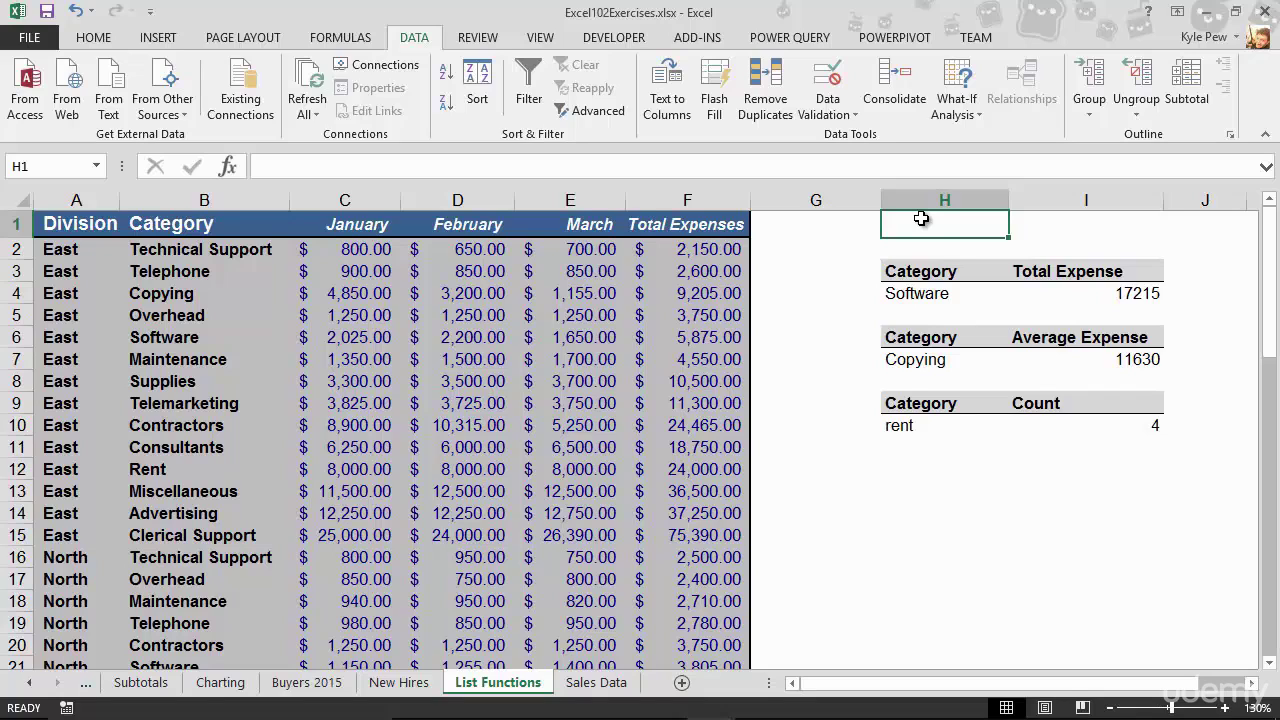
{"action": "type", "text": "=sum"}
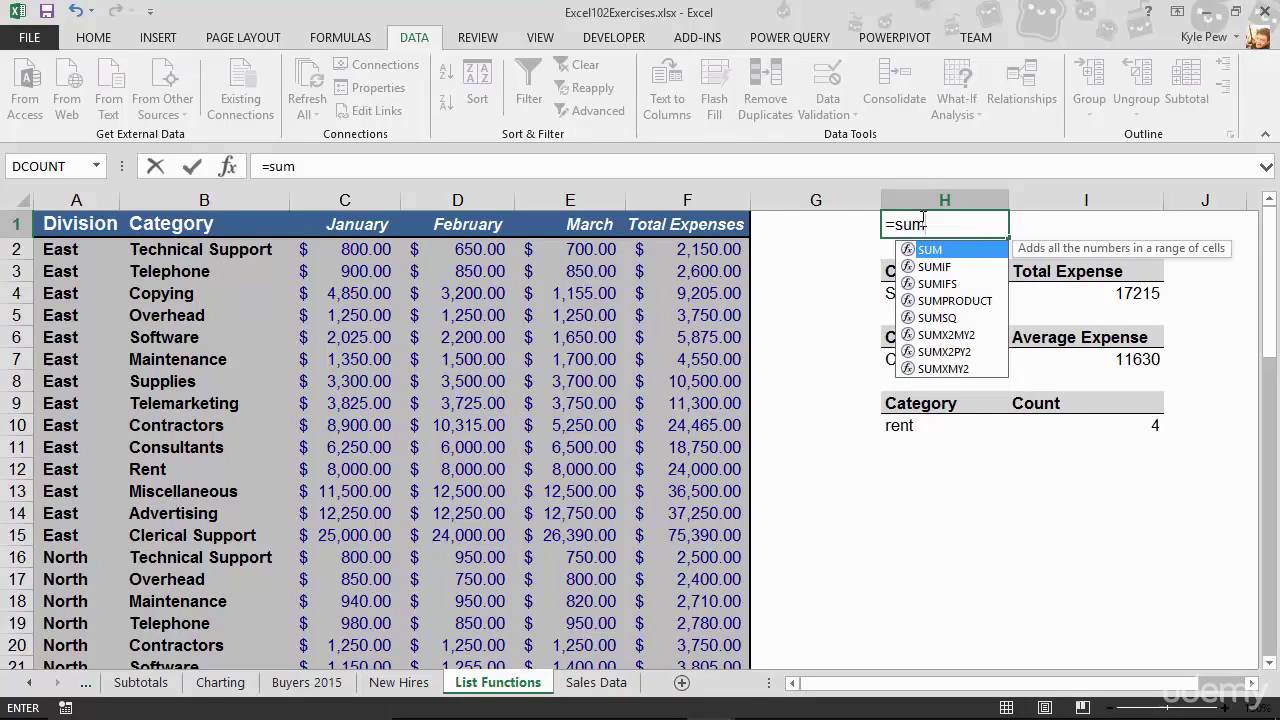
{"action": "type", "text": "("}
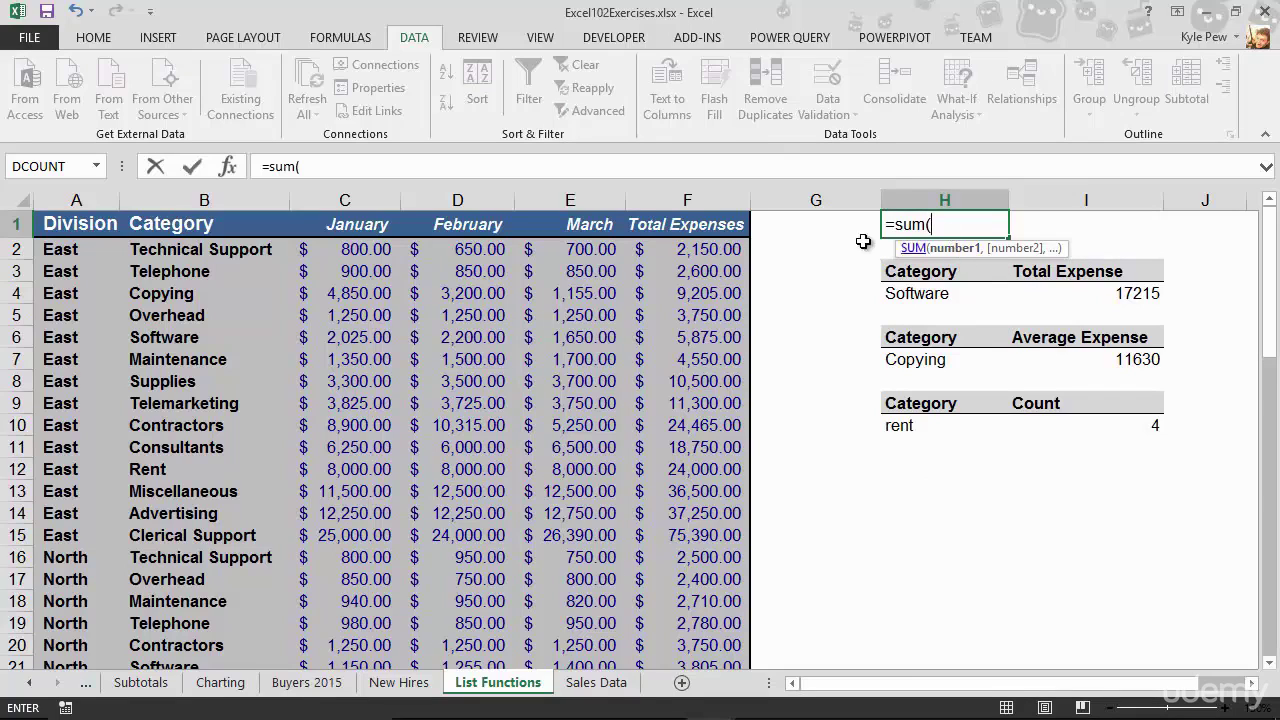
{"action": "left_click", "coordinate": [697, 242]}
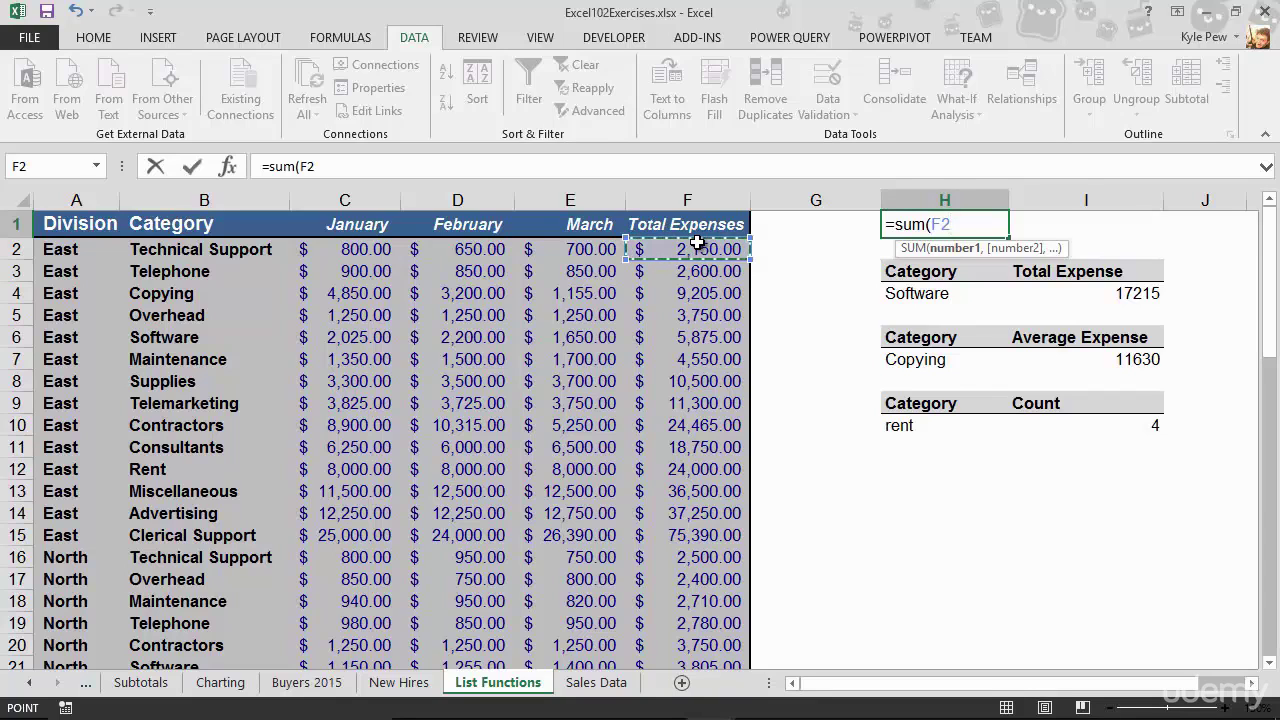
{"action": "key", "text": "ctrl+shift+Down"}
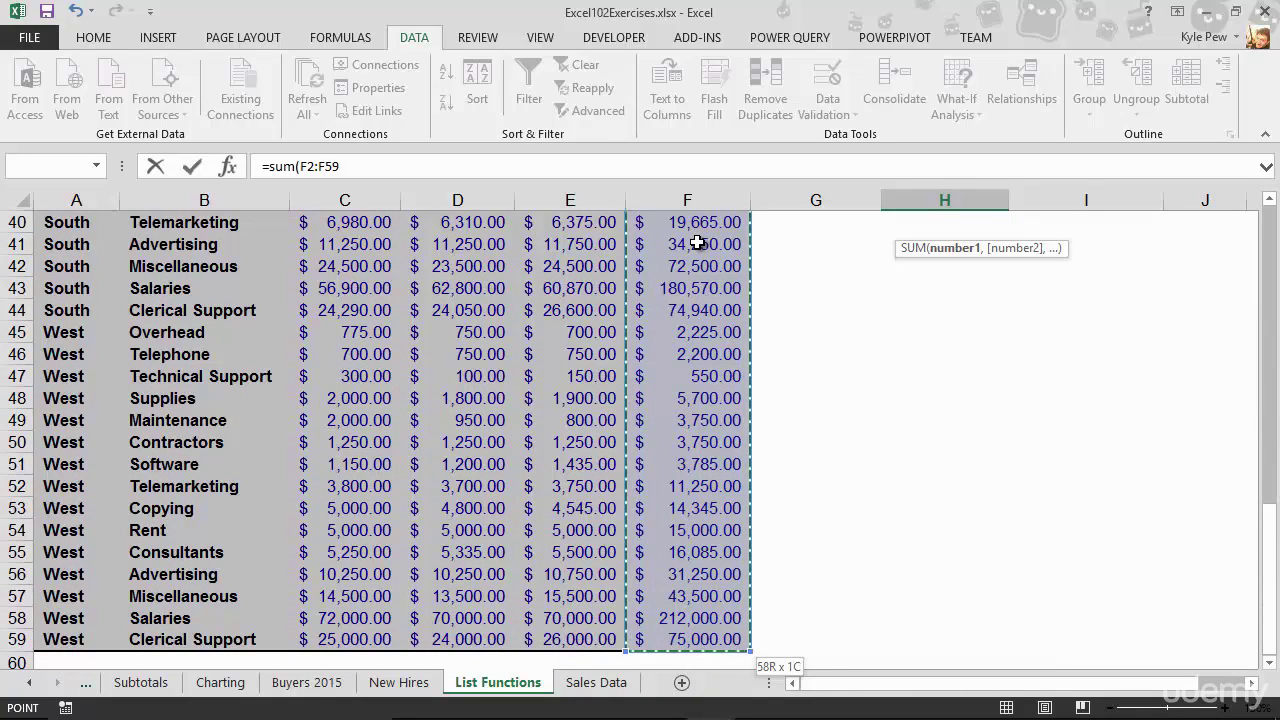
{"action": "key", "text": "Return"}
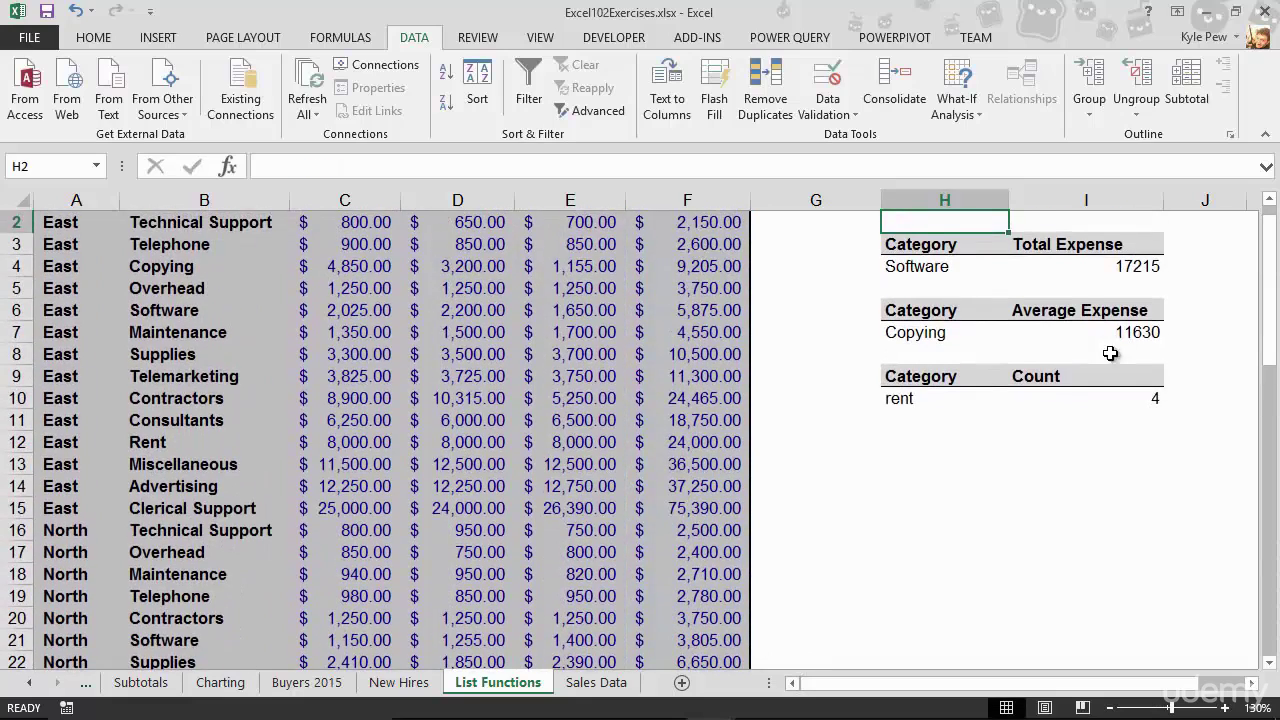
Step: Check that H1's formula covers F2:F59 and leave it unchanged
{"action": "scroll", "coordinate": [1111, 349], "scroll_direction": "up", "scroll_amount": 1}
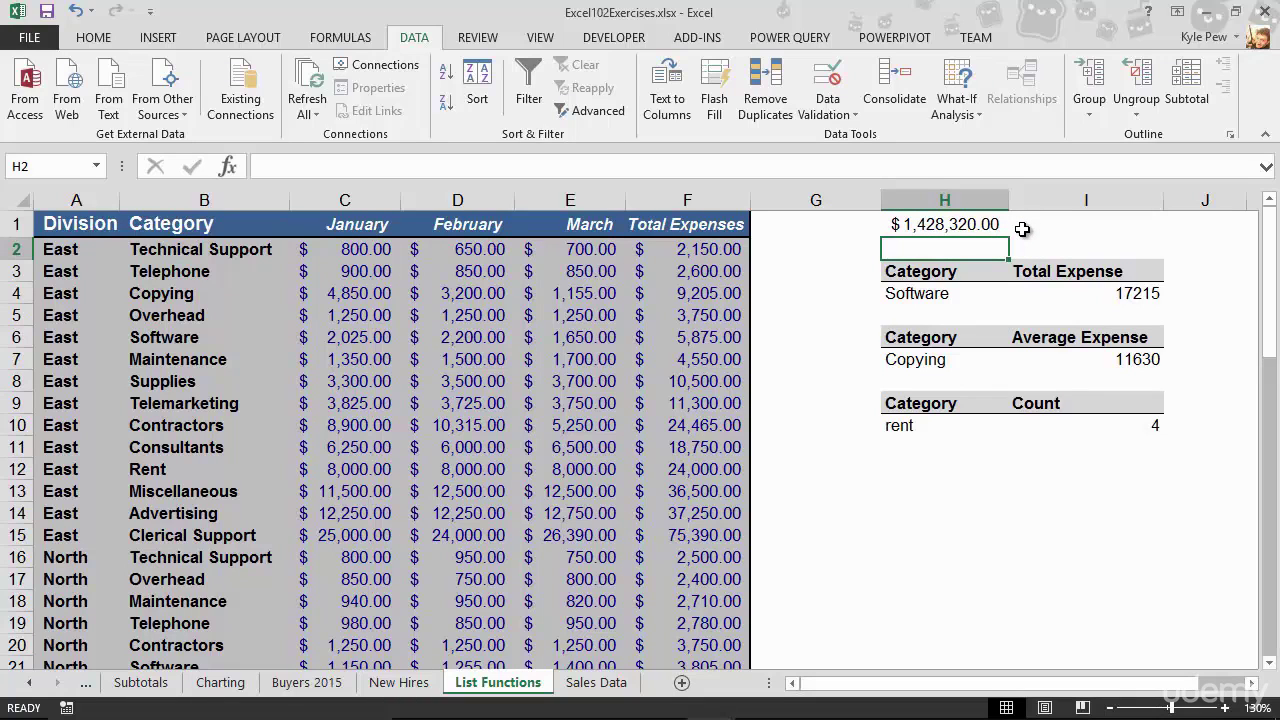
{"action": "left_click", "coordinate": [950, 224]}
{"action": "double_click", "coordinate": [950, 224]}
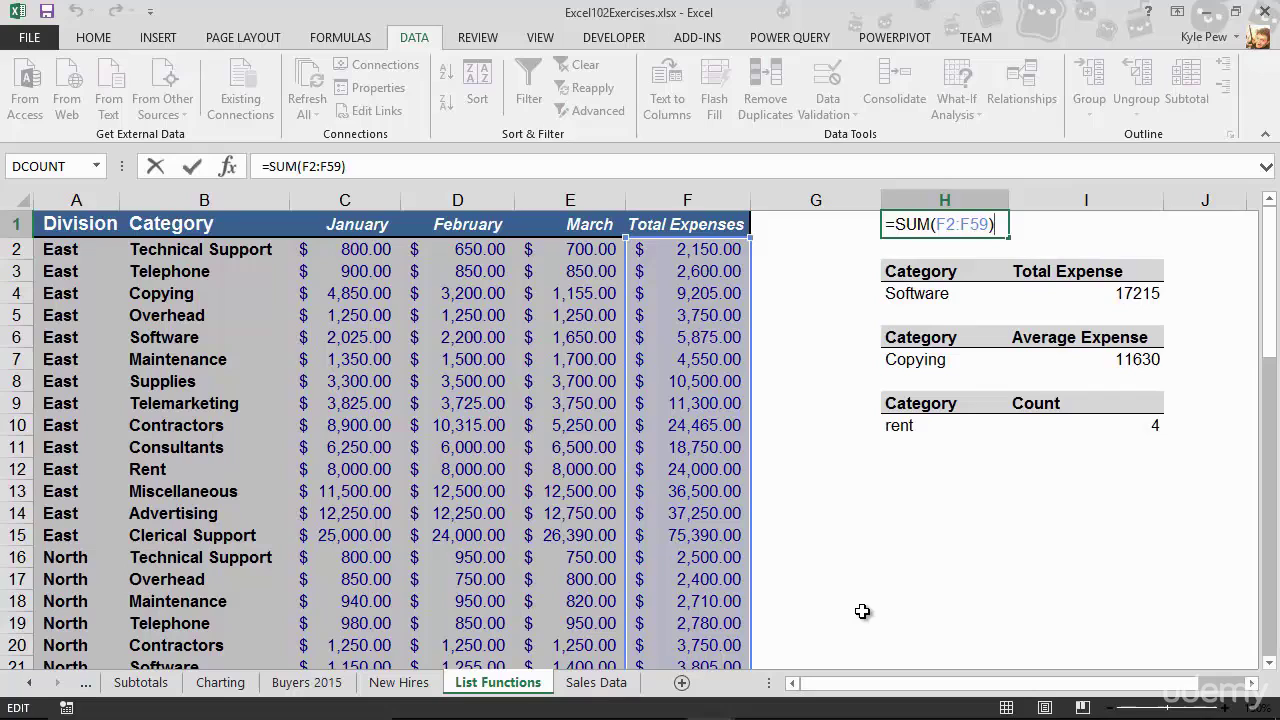
{"action": "key", "text": "Return"}
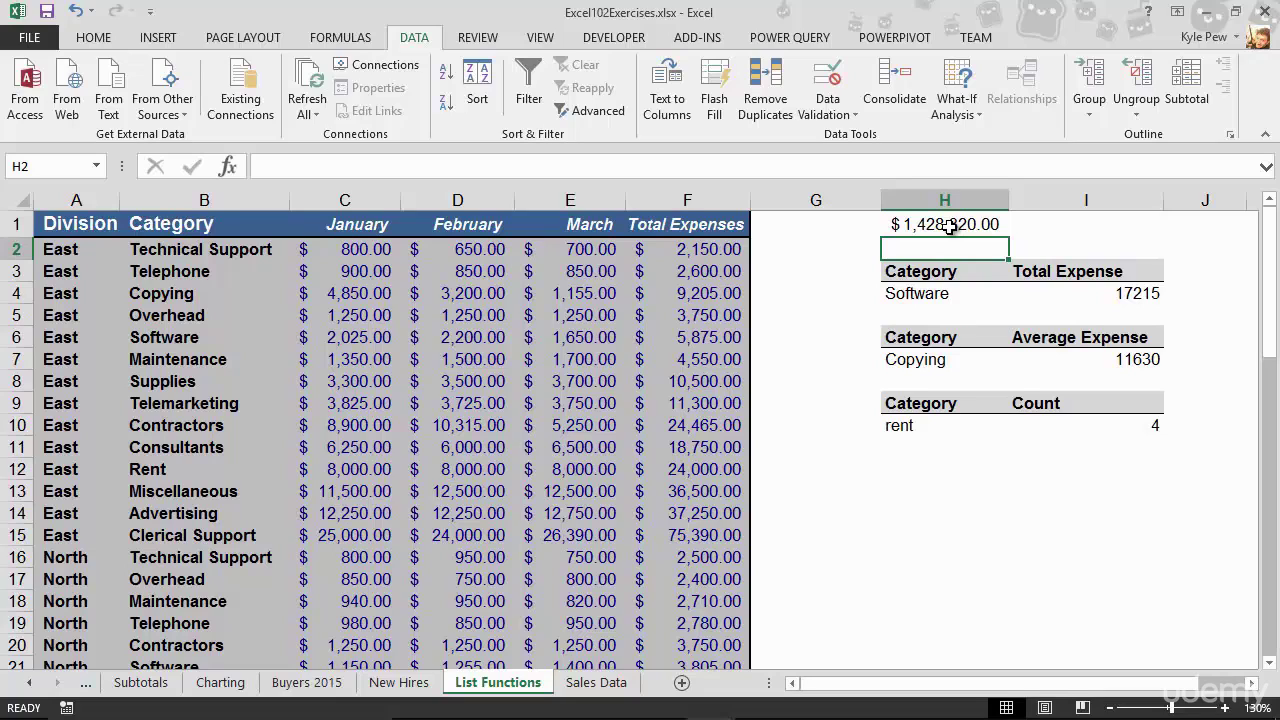
Step: From cell I1, search Insert Function for 'subtotal' to find the SUBTOTAL function
{"action": "left_click", "coordinate": [1074, 222]}
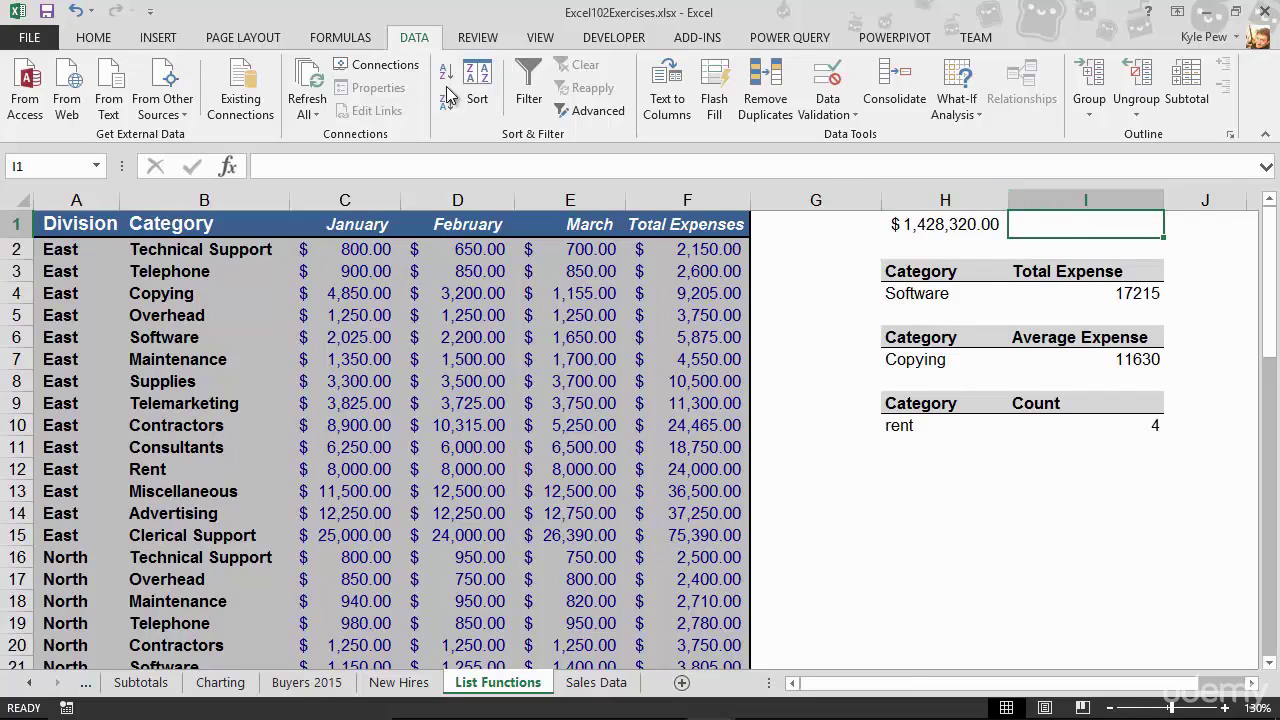
{"action": "left_click", "coordinate": [345, 37]}
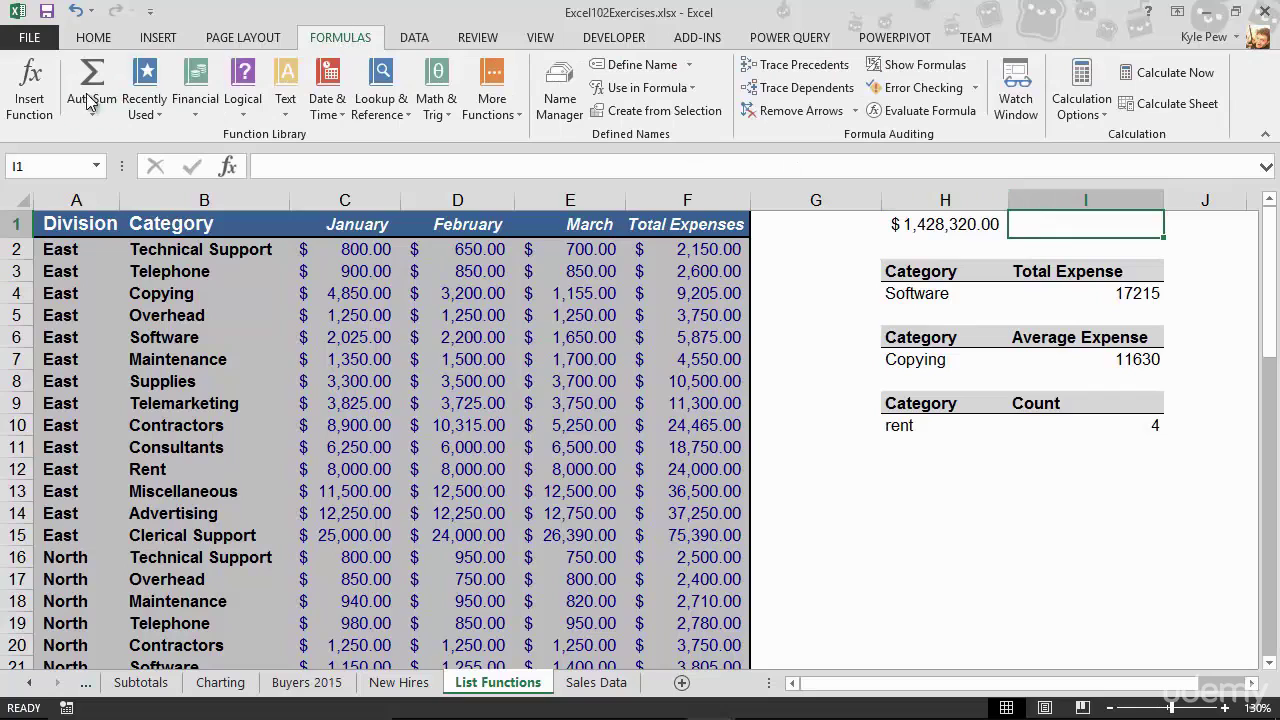
{"action": "left_click", "coordinate": [40, 92]}
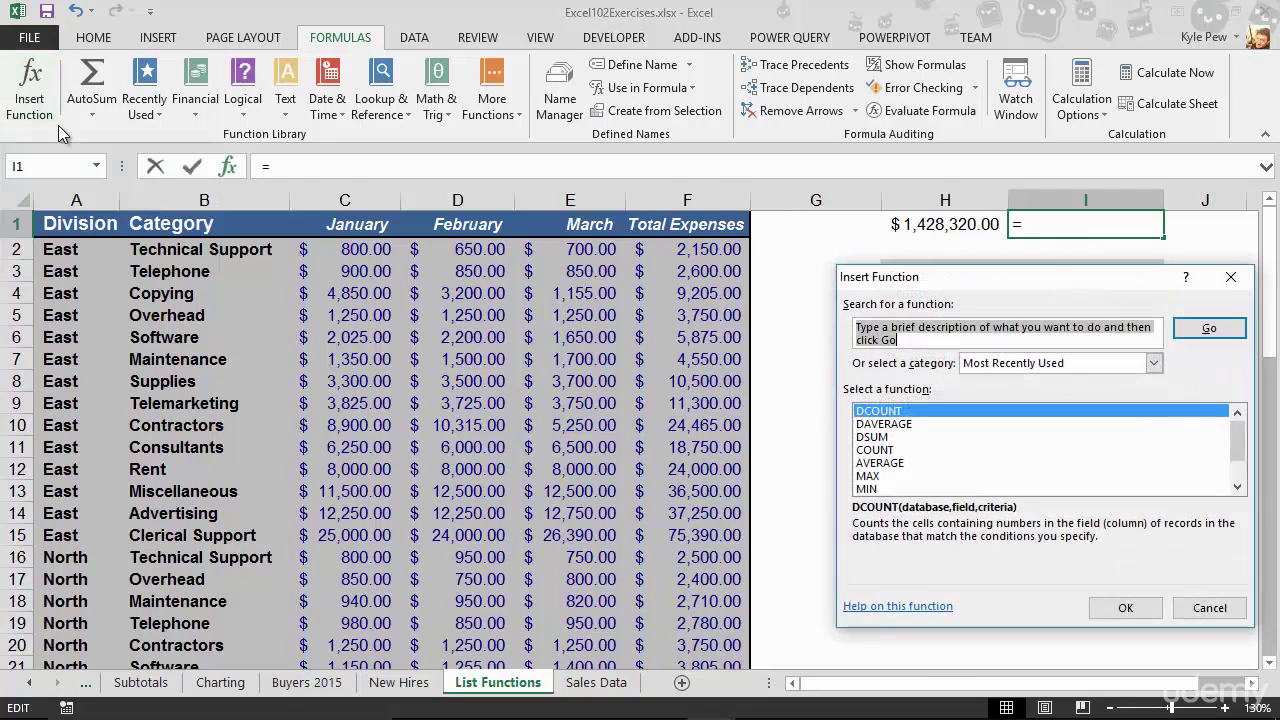
{"action": "left_click_drag", "start_coordinate": [868, 284], "coordinate": [290, 219]}
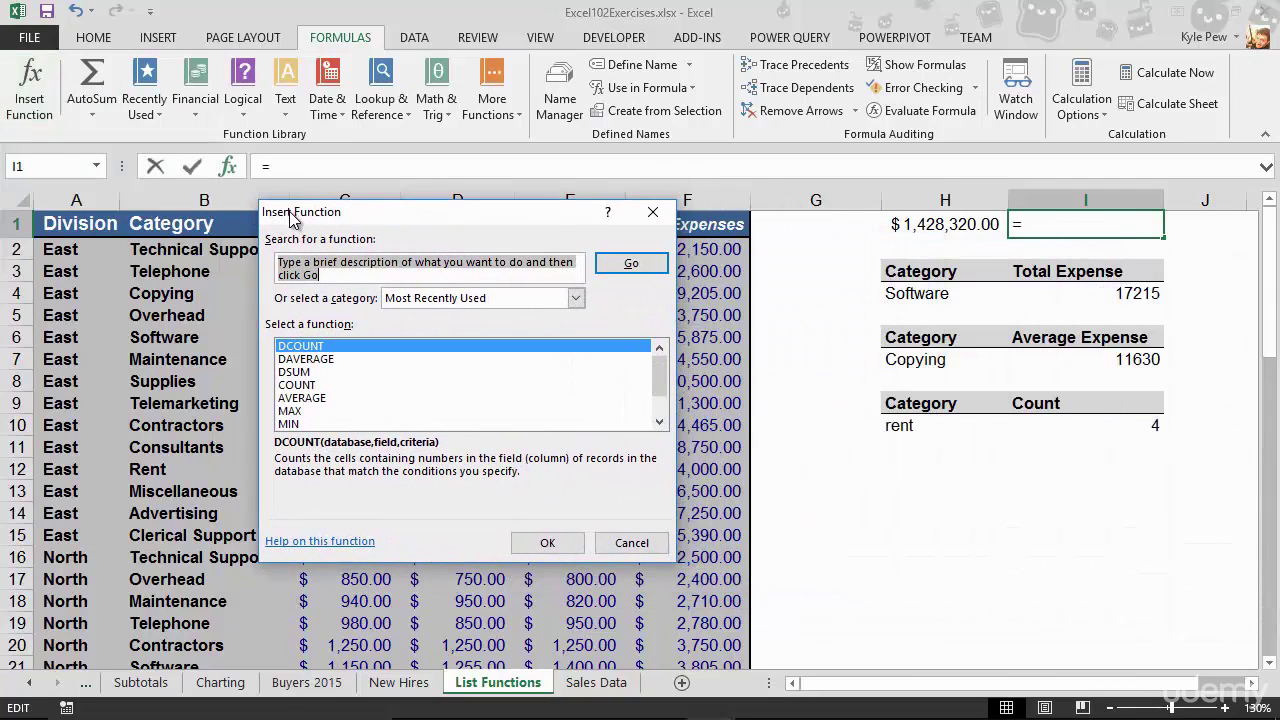
{"action": "type", "text": "subtotal"}
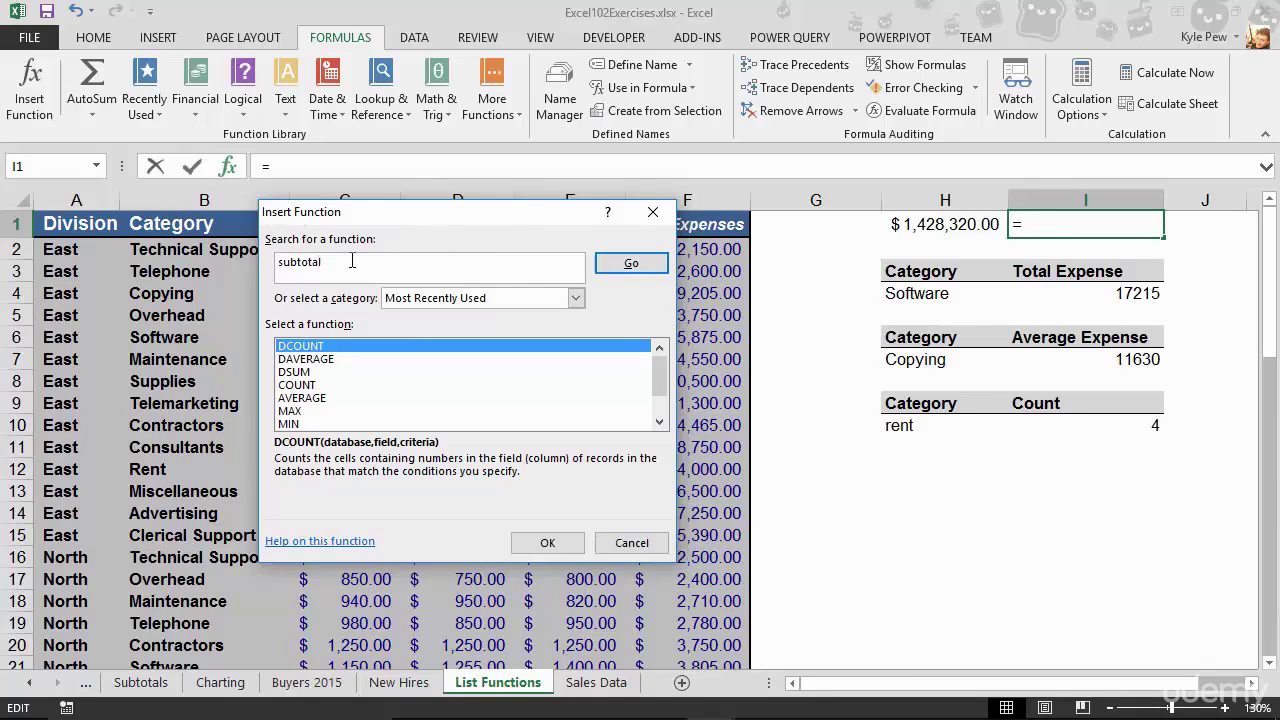
{"action": "left_click", "coordinate": [632, 263]}
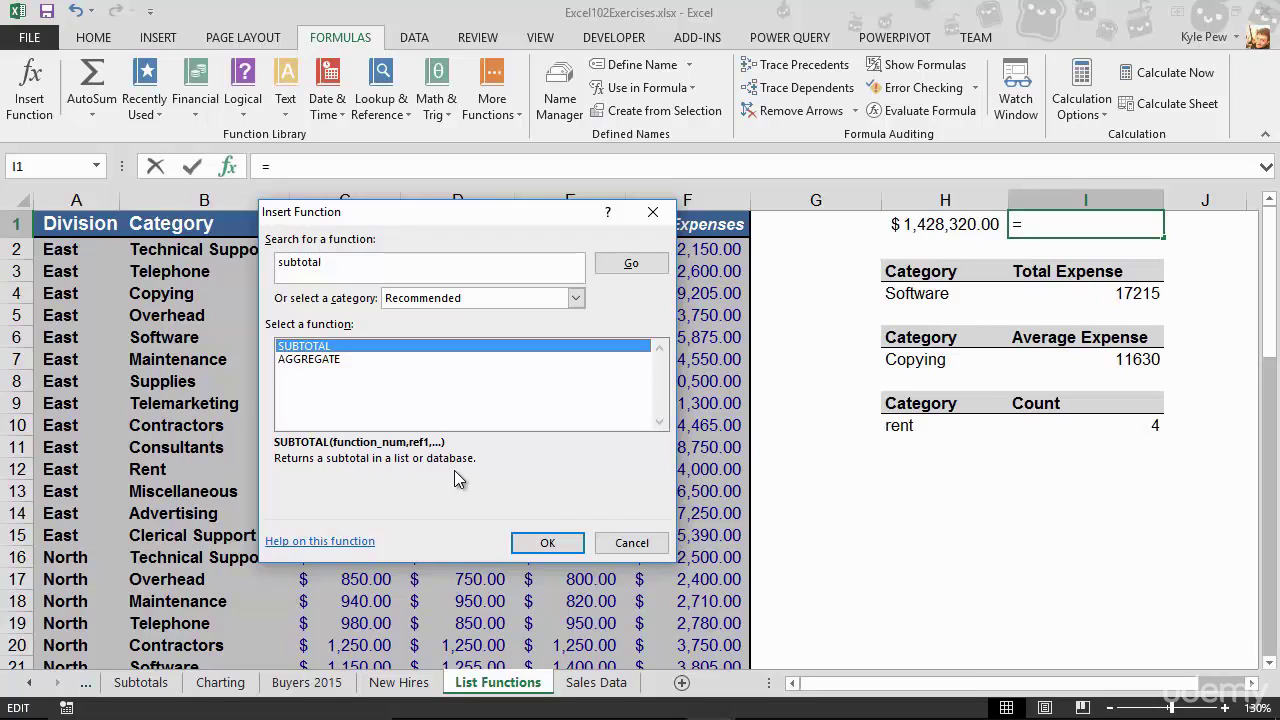
{"action": "left_click", "coordinate": [546, 543]}
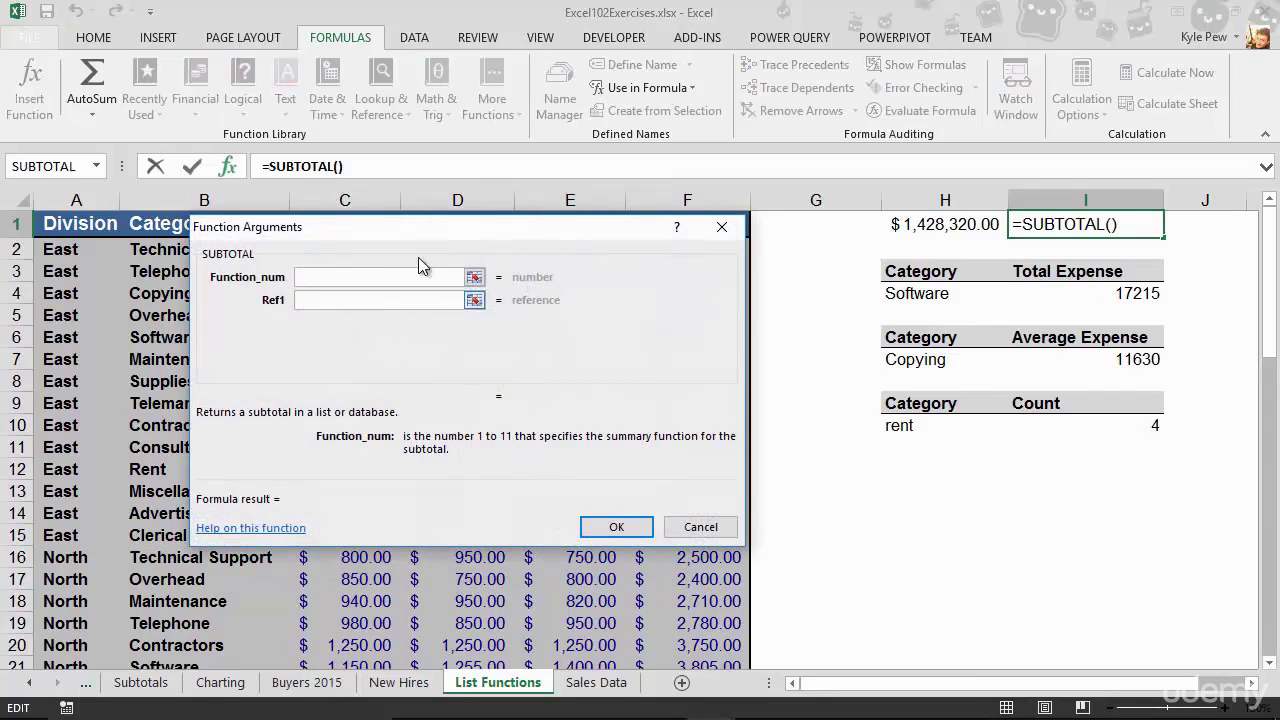
{"action": "left_click_drag", "start_coordinate": [395, 222], "coordinate": [552, 237]}
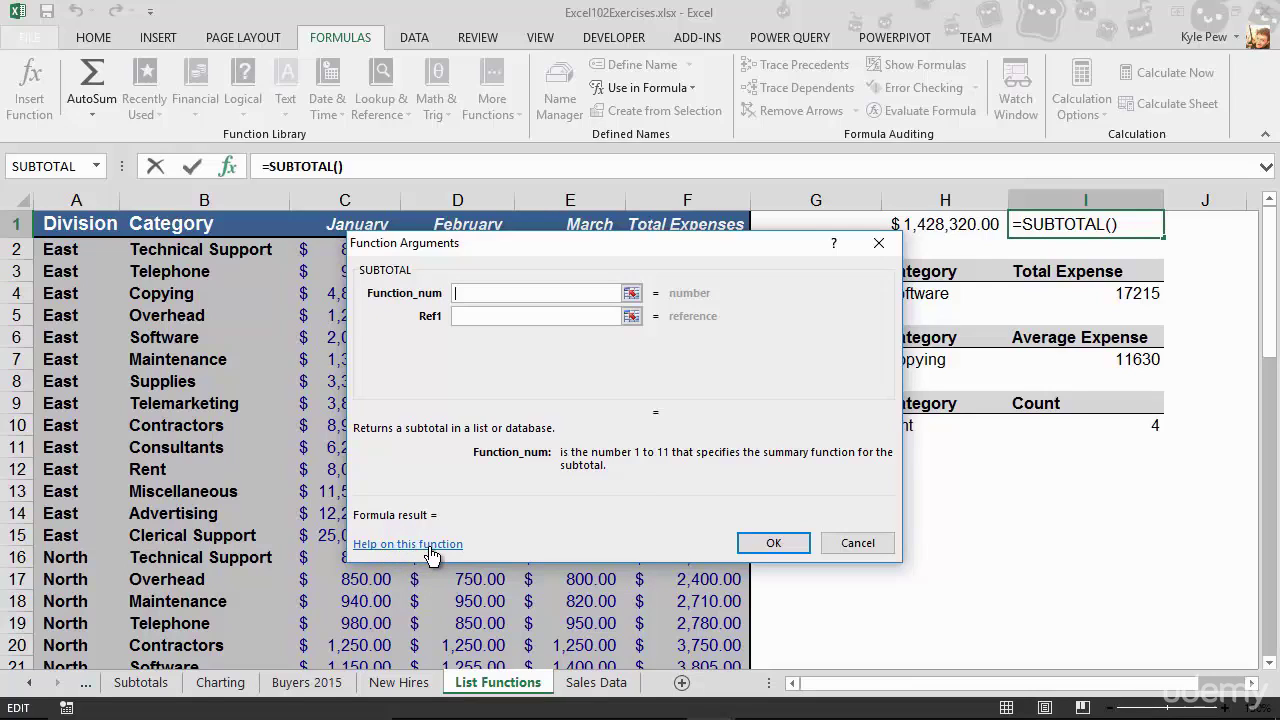
Step: Read the SUBTOTAL help article's Function_num table, noting 9 = SUM, then close it
{"action": "left_click", "coordinate": [430, 554]}
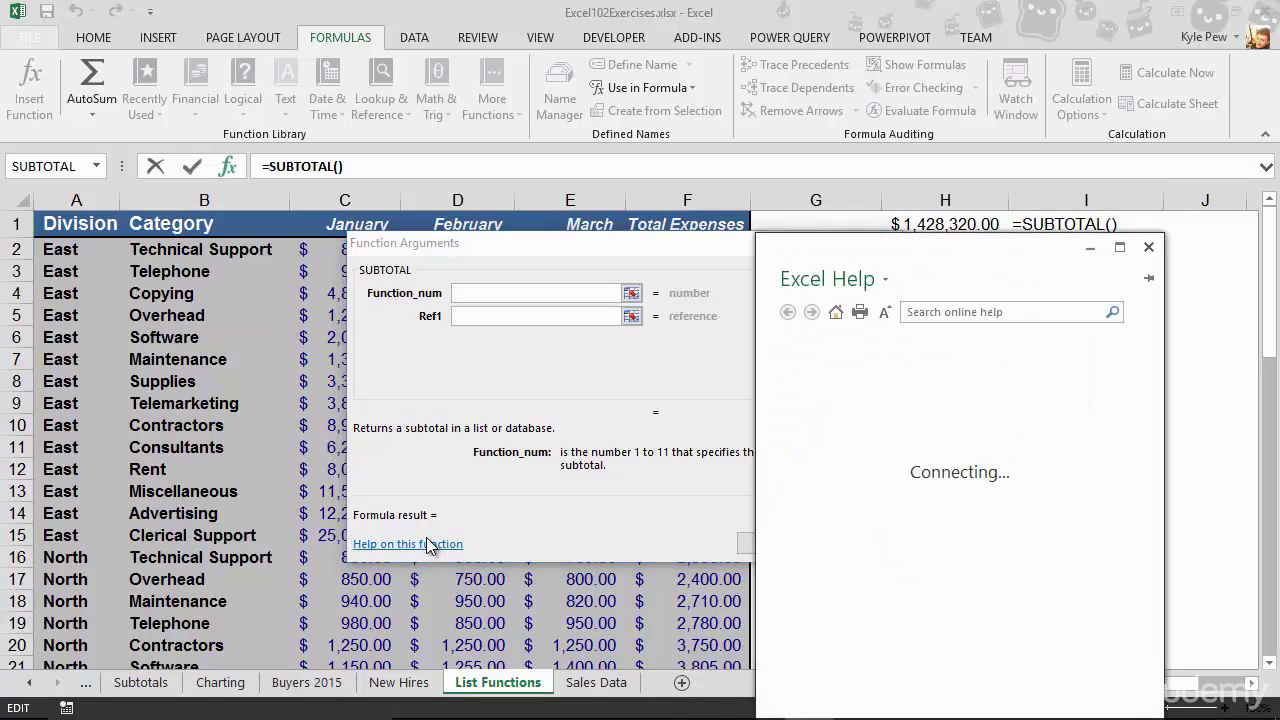
{"action": "left_click_drag", "start_coordinate": [838, 258], "coordinate": [781, 205]}
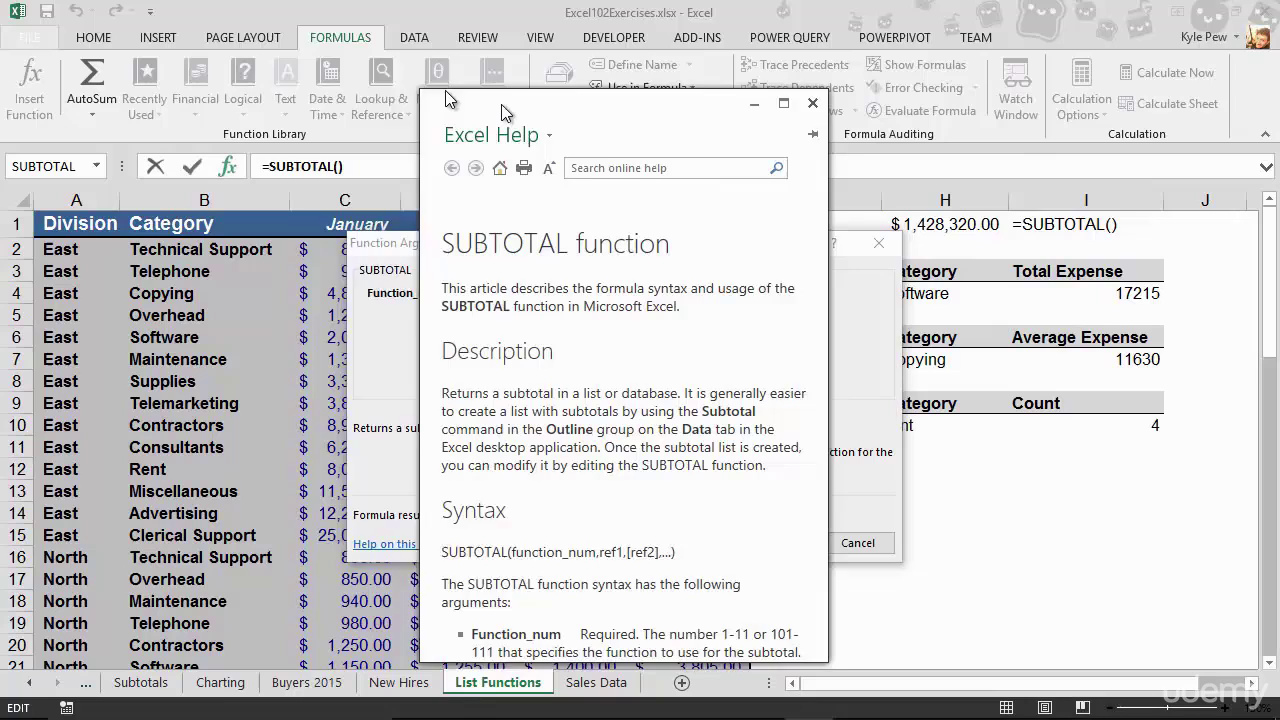
{"action": "left_click_drag", "start_coordinate": [501, 104], "coordinate": [312, 38]}
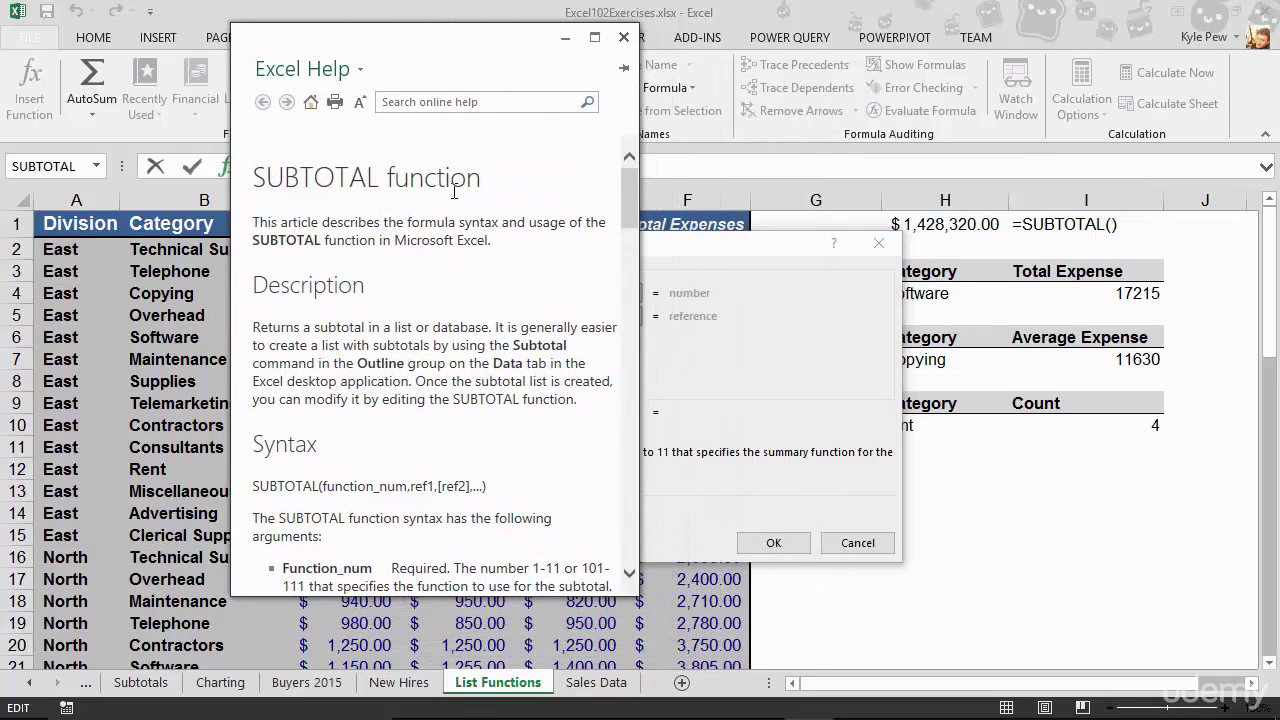
{"action": "left_click_drag", "start_coordinate": [631, 196], "coordinate": [620, 270]}
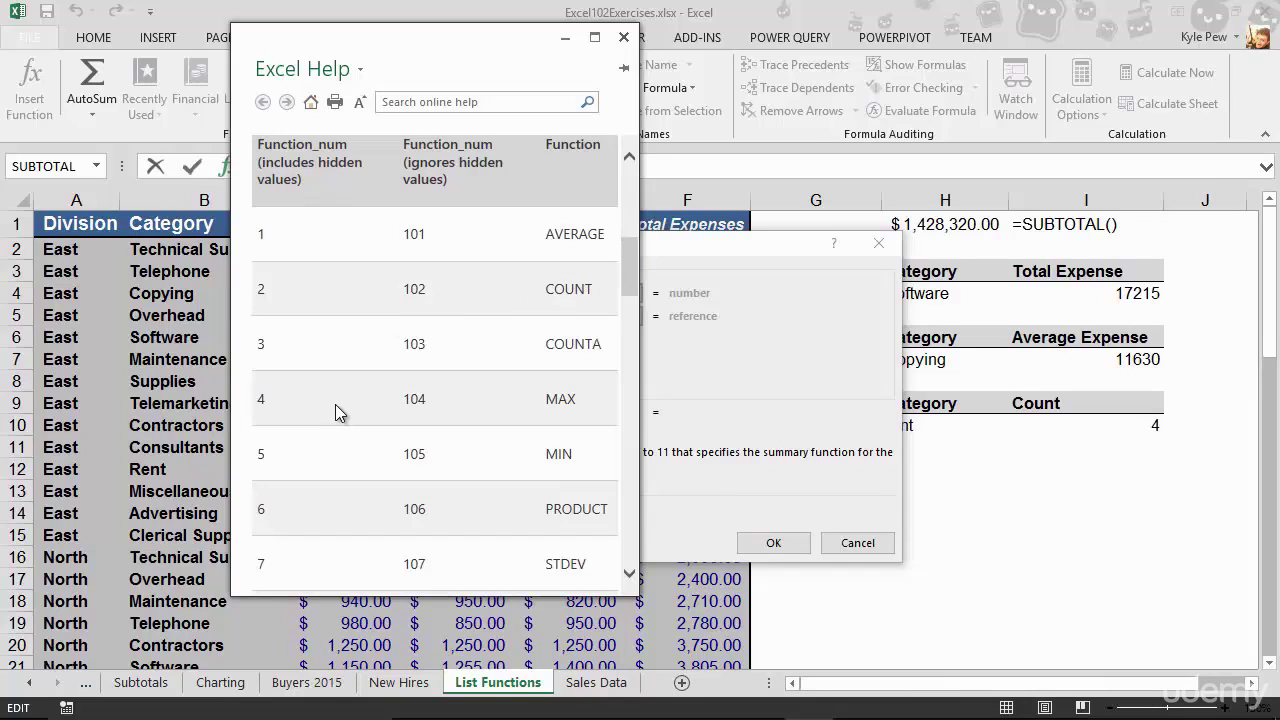
{"action": "scroll", "coordinate": [336, 405], "scroll_direction": "down", "scroll_amount": 3}
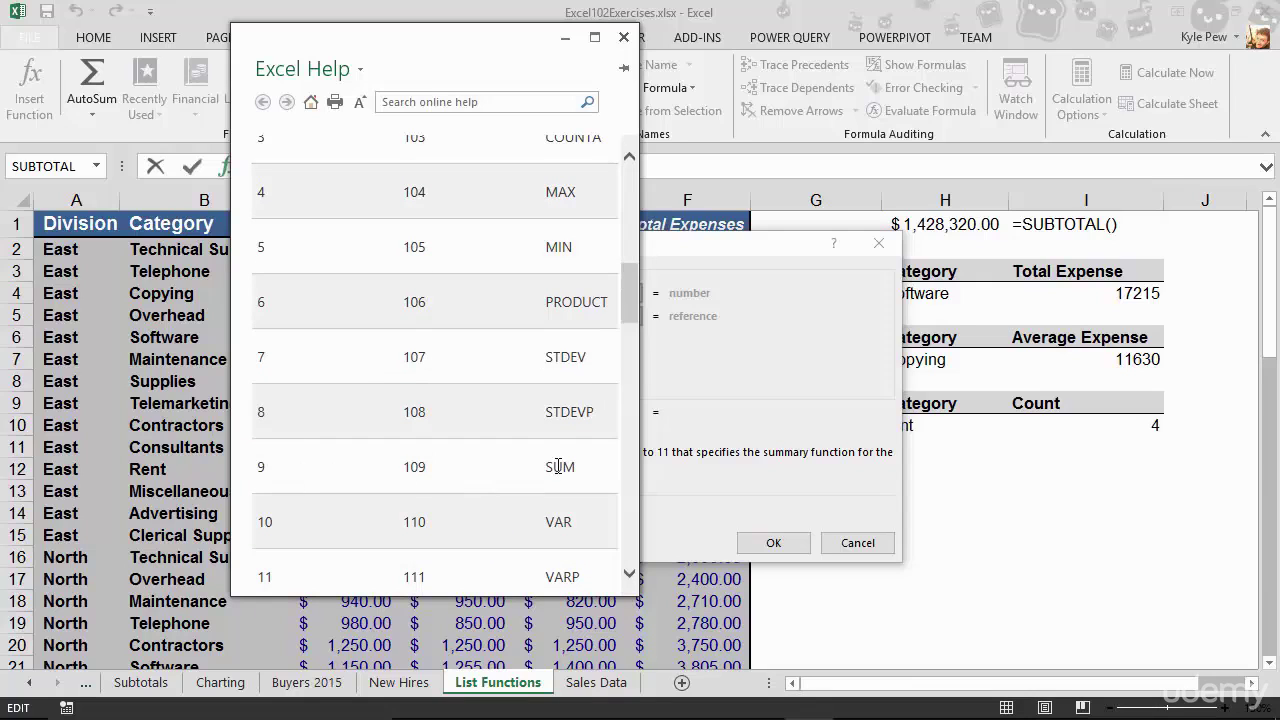
{"action": "left_click", "coordinate": [626, 39]}
Step: Set Function_num to 9 and Ref1 to F2:F59, completing =SUBTOTAL(9,F2:F59) in I1
{"action": "left_click", "coordinate": [482, 294]}
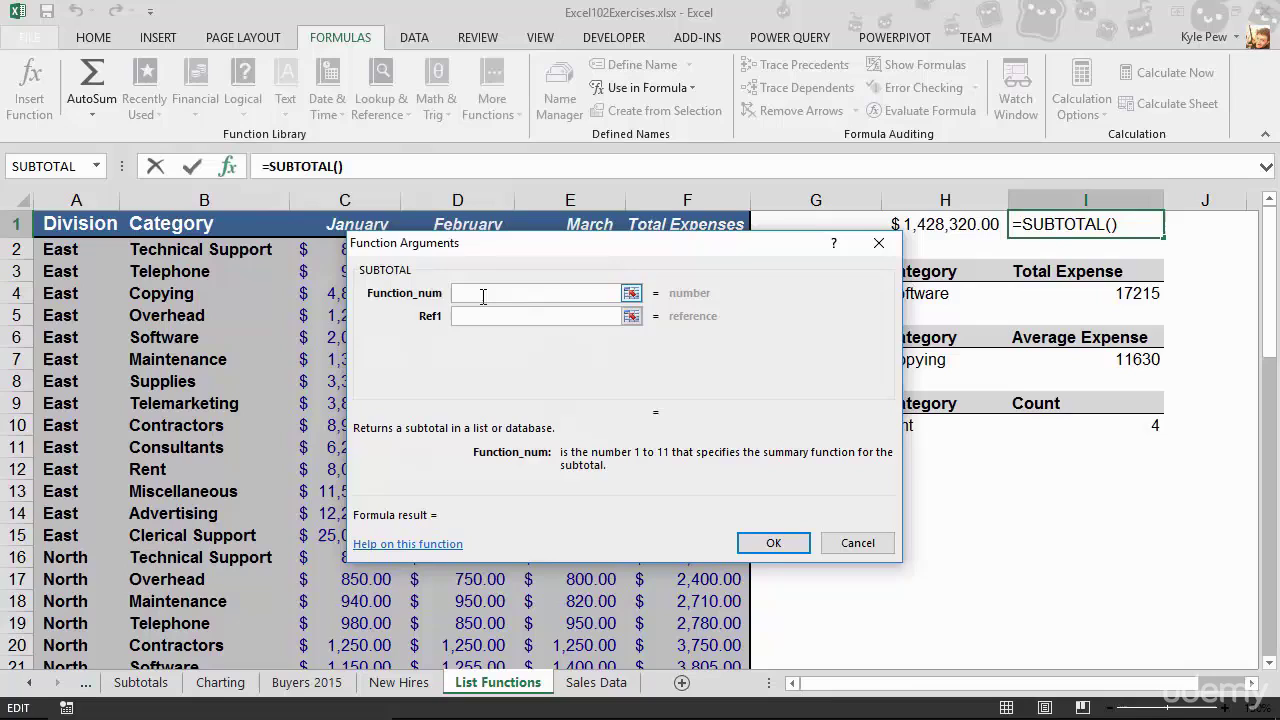
{"action": "type", "text": "9"}
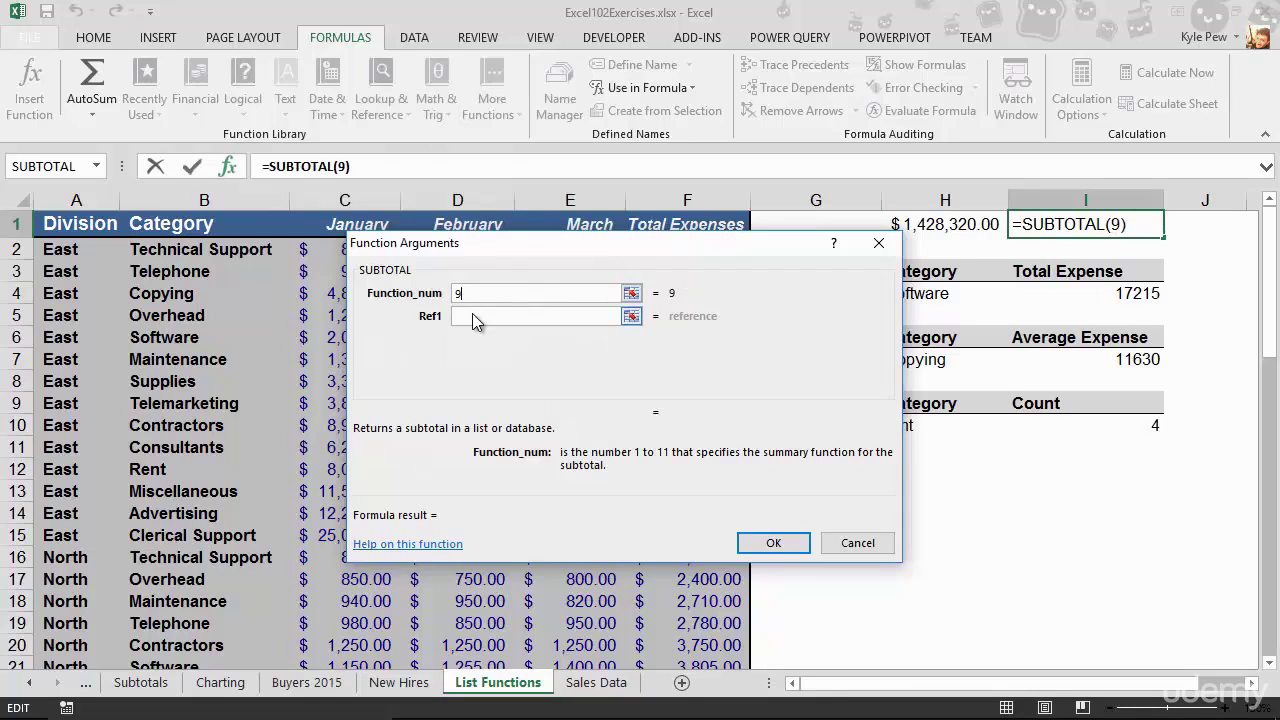
{"action": "left_click", "coordinate": [472, 316]}
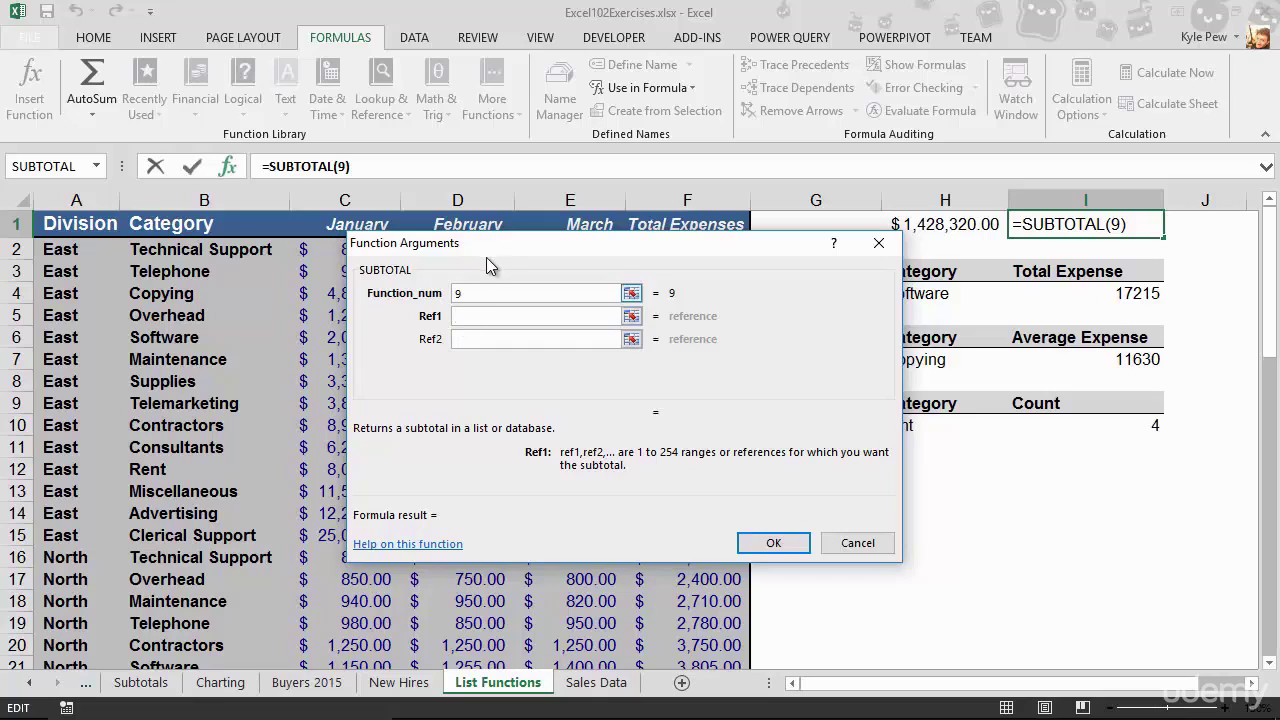
{"action": "left_click_drag", "start_coordinate": [501, 243], "coordinate": [920, 270]}
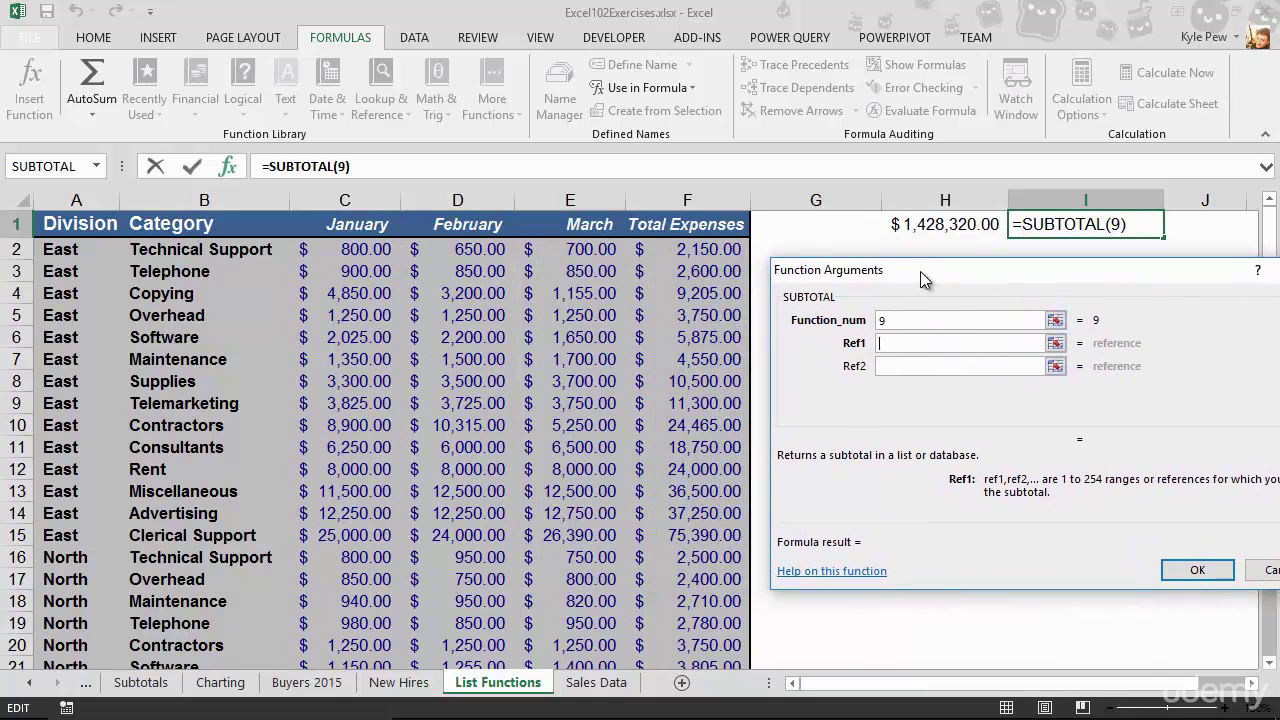
{"action": "left_click", "coordinate": [701, 252]}
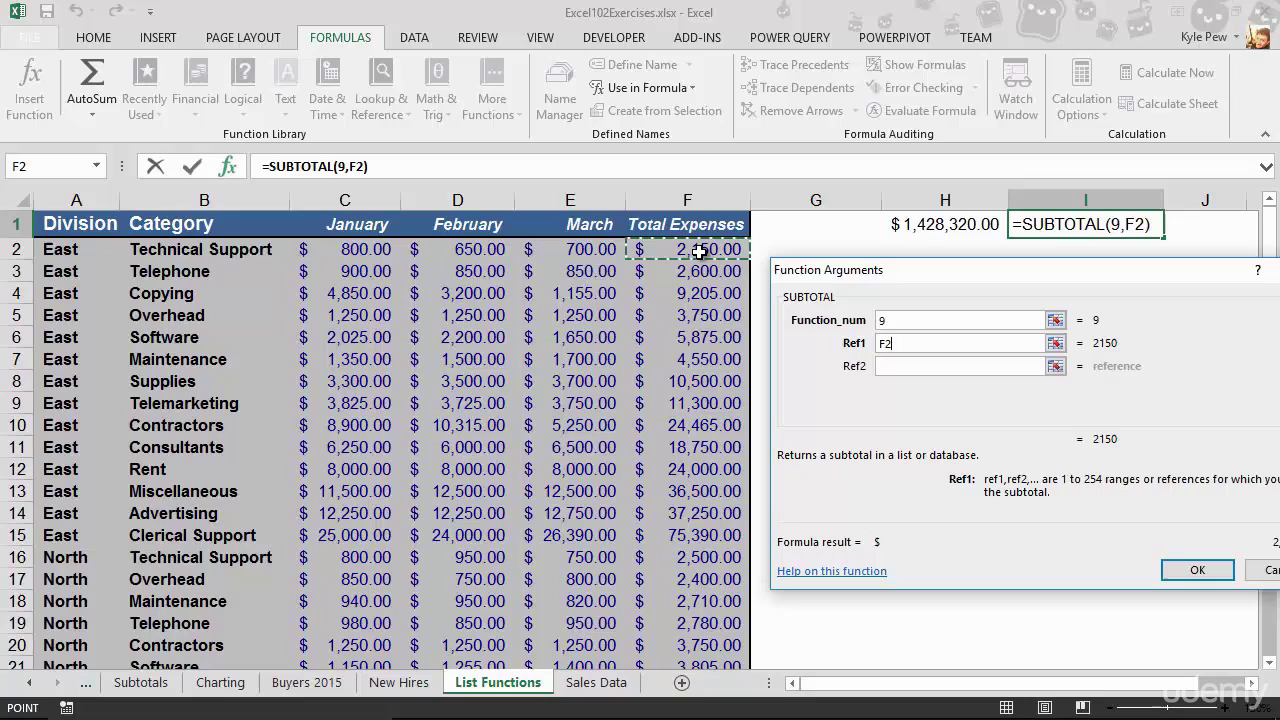
{"action": "key", "text": "ctrl+shift+Down"}
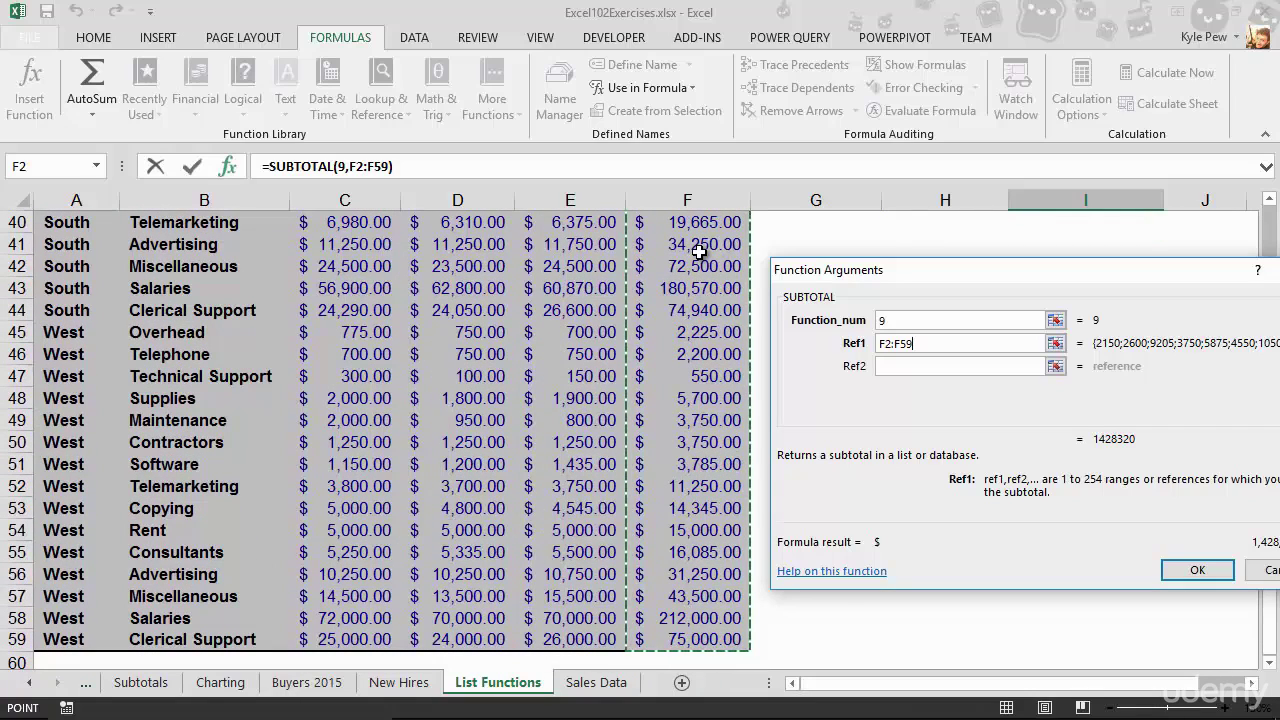
{"action": "left_click", "coordinate": [1188, 571]}
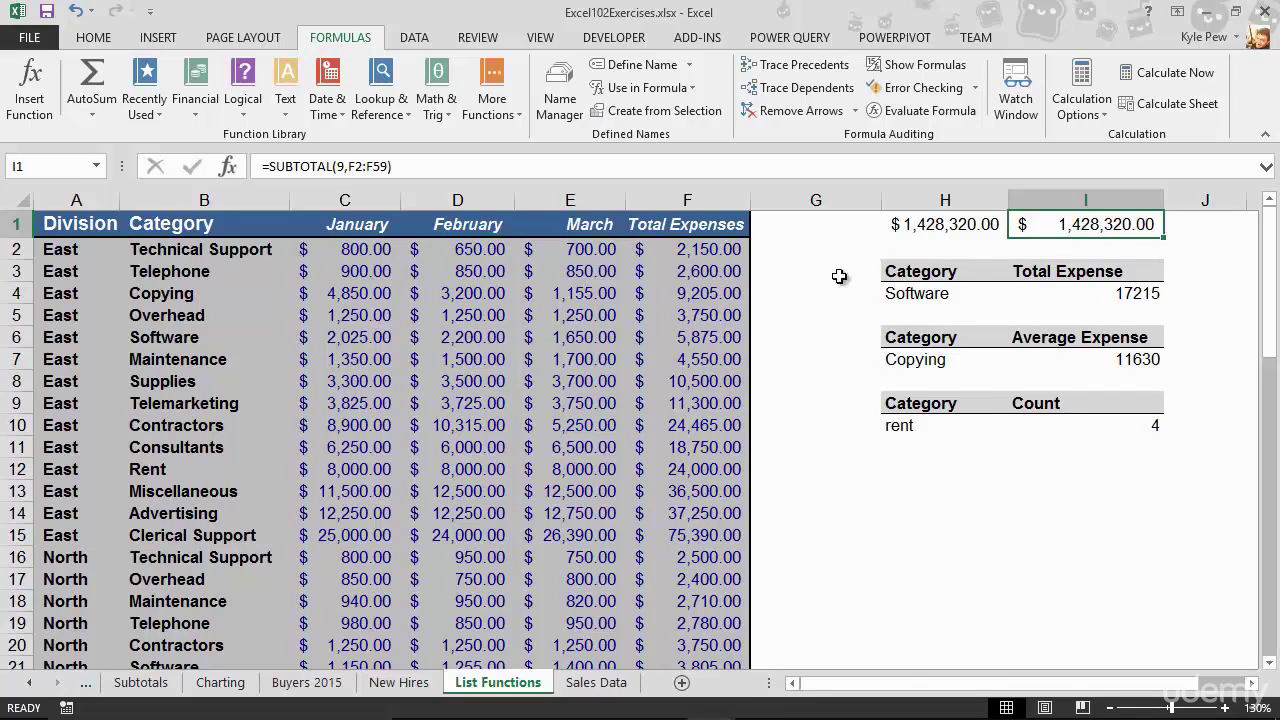
Step: Turn on AutoFilter for the expense list
{"action": "left_click", "coordinate": [416, 359]}
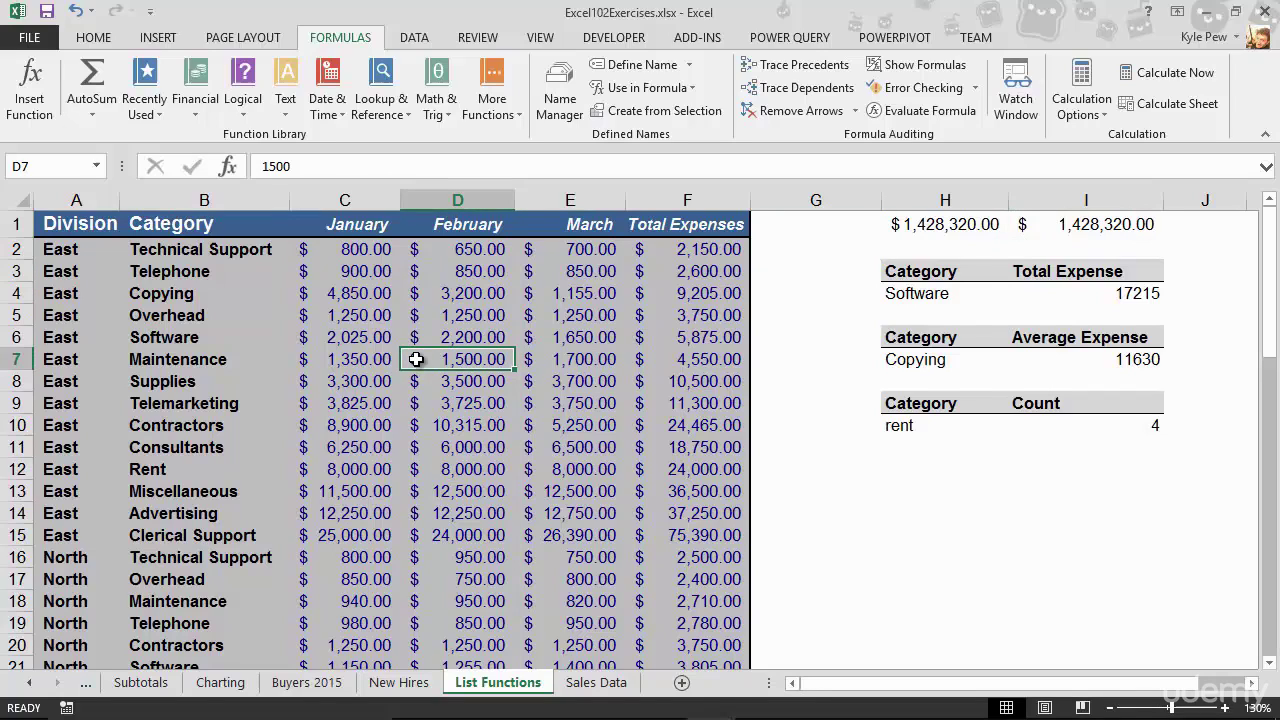
{"action": "left_click", "coordinate": [376, 361]}
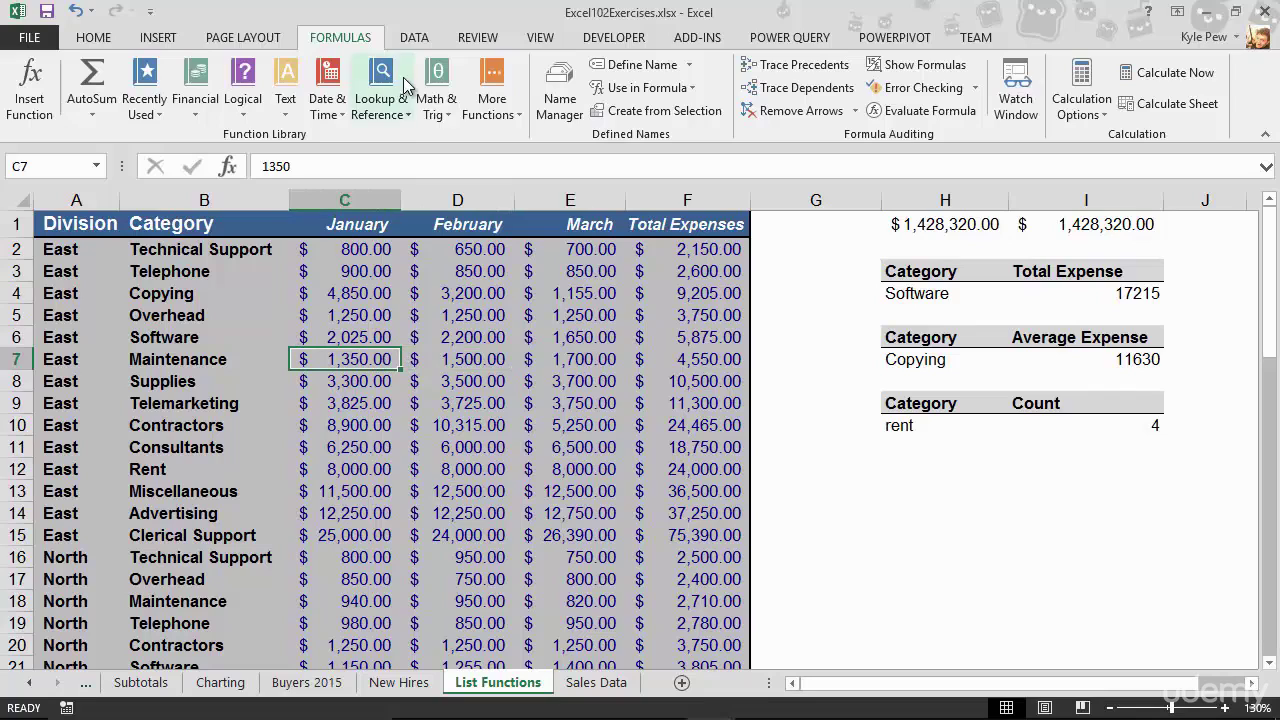
{"action": "left_click", "coordinate": [414, 37]}
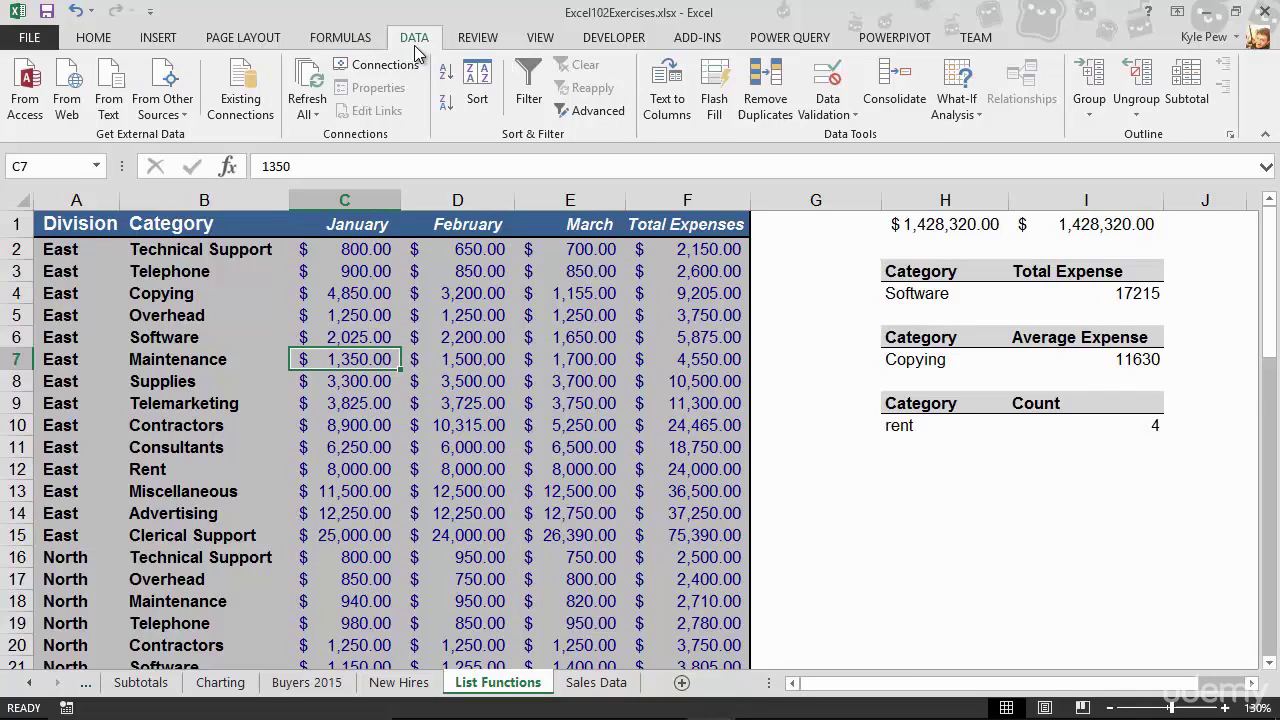
{"action": "left_click", "coordinate": [528, 100]}
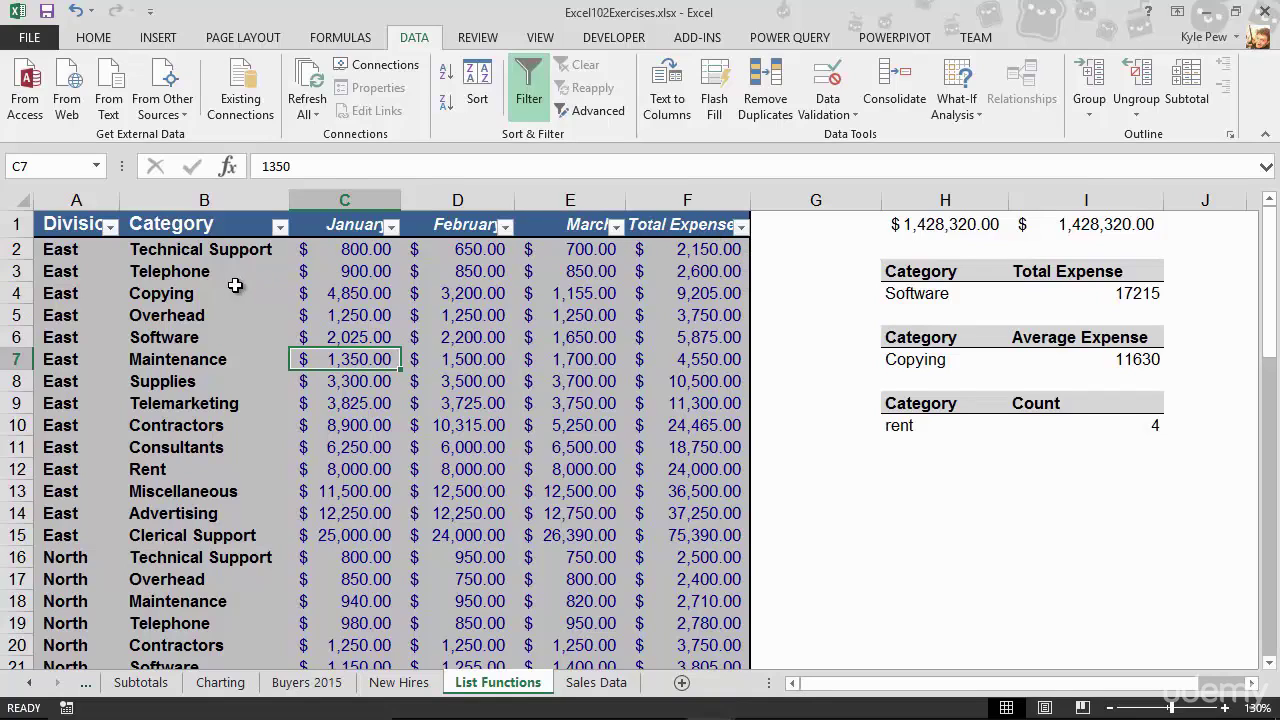
Step: Filter the Division column to show only East, dropping I1 to $266,285.00
{"action": "left_click", "coordinate": [110, 227]}
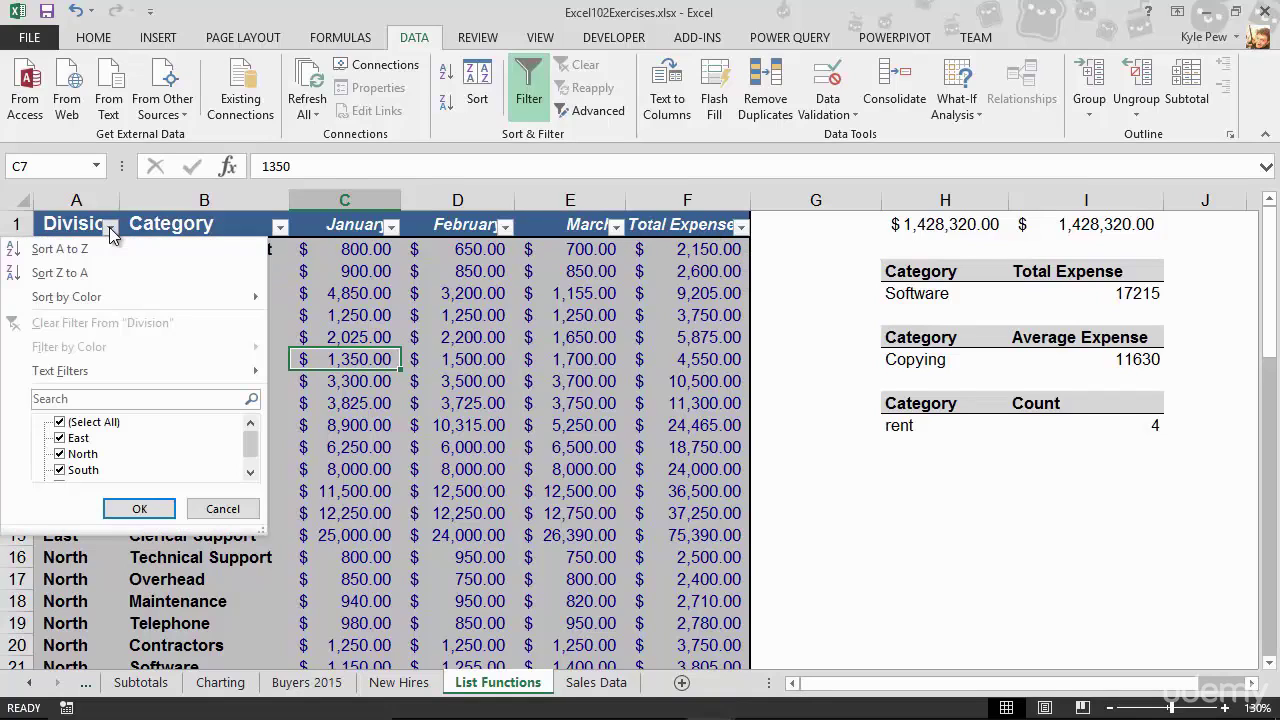
{"action": "left_click", "coordinate": [60, 422]}
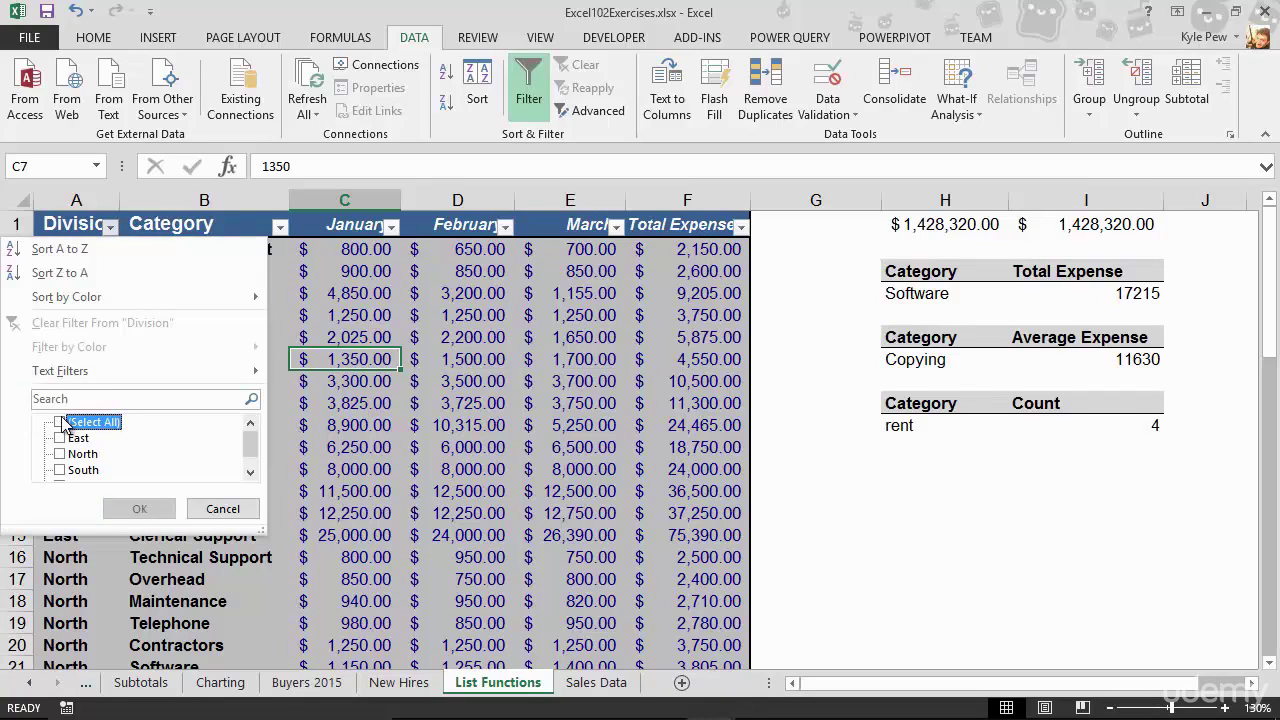
{"action": "left_click", "coordinate": [61, 438]}
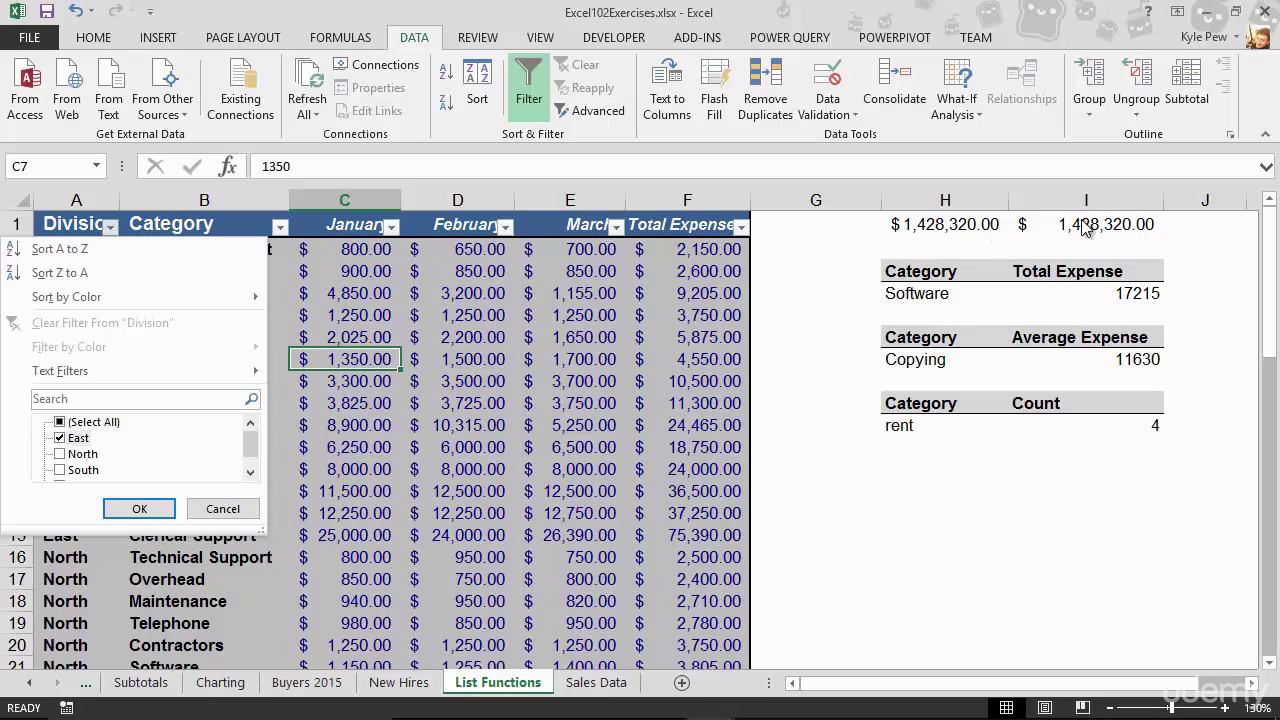
{"action": "left_click", "coordinate": [140, 509]}
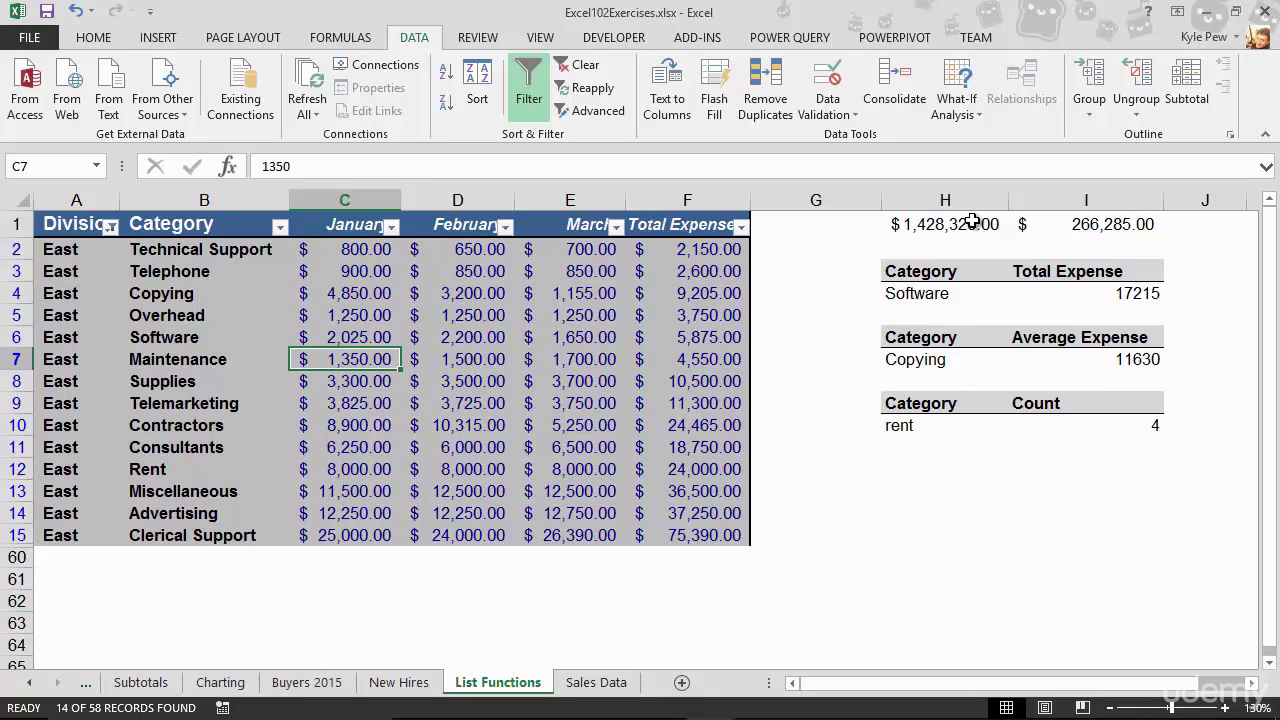
Step: Add North to the East Division filter, showing 28 of 58 records
{"action": "left_click", "coordinate": [110, 227]}
{"action": "left_click", "coordinate": [60, 454]}
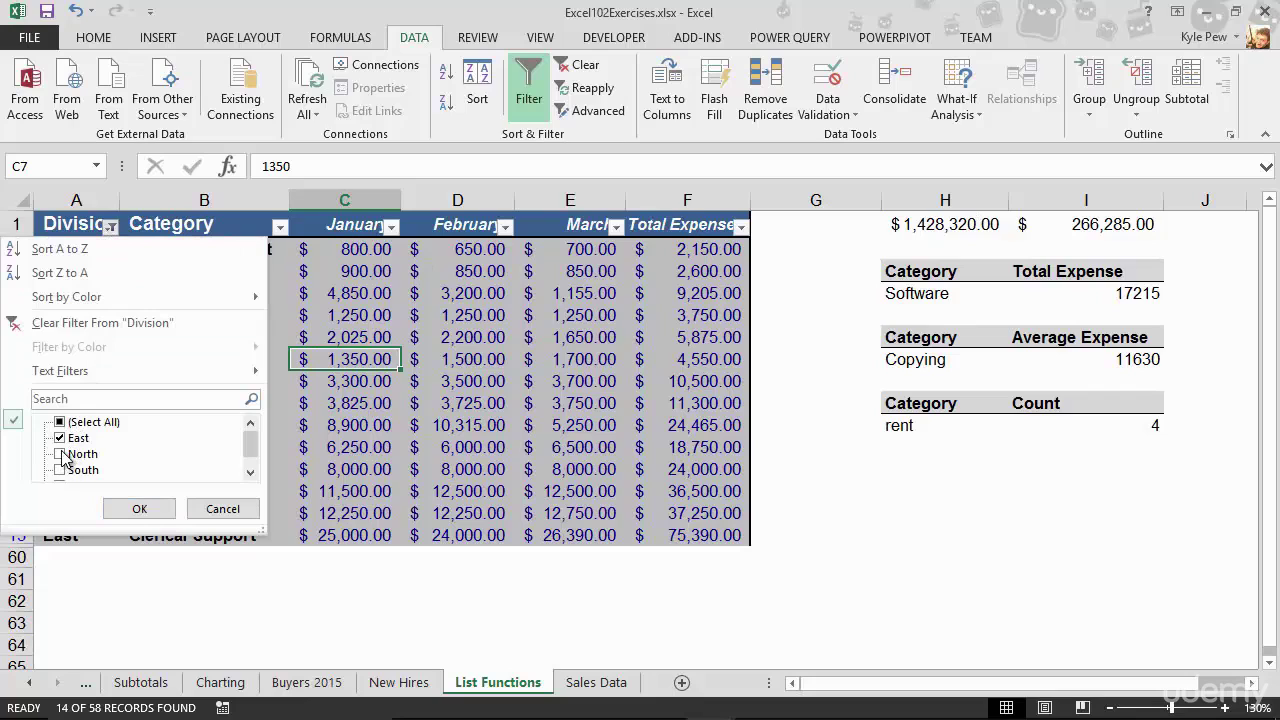
{"action": "left_click", "coordinate": [139, 505]}
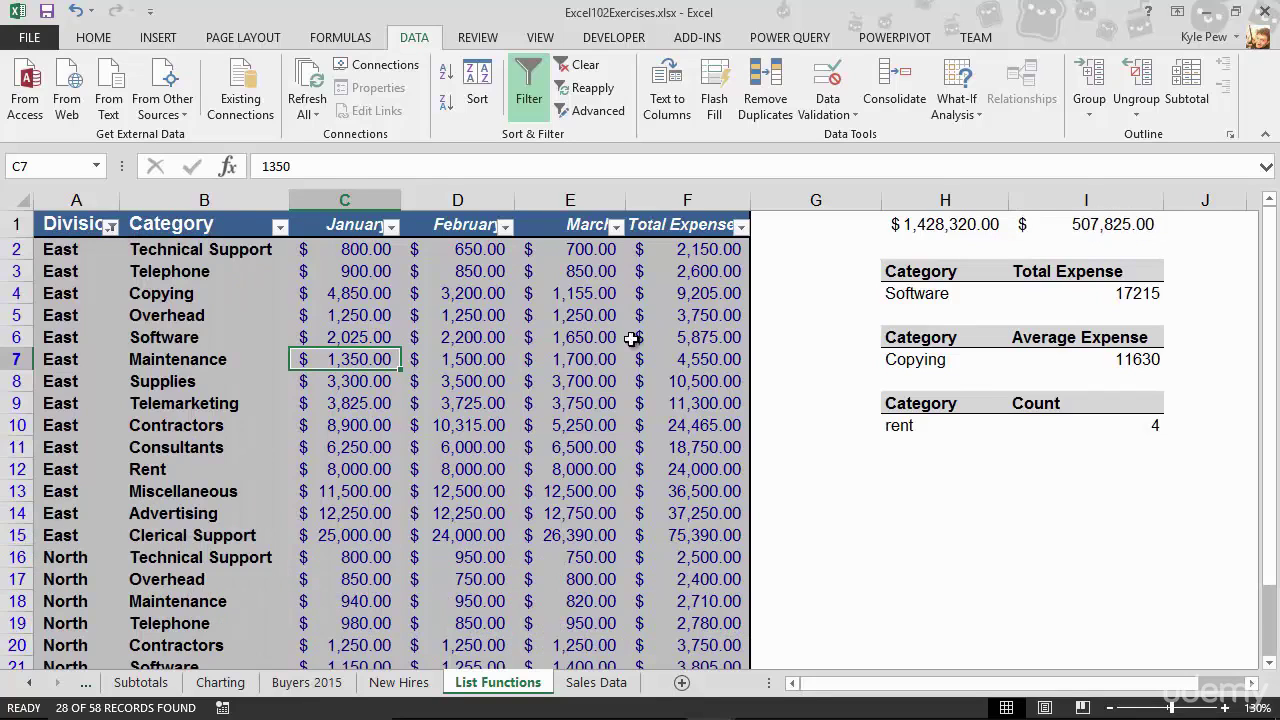